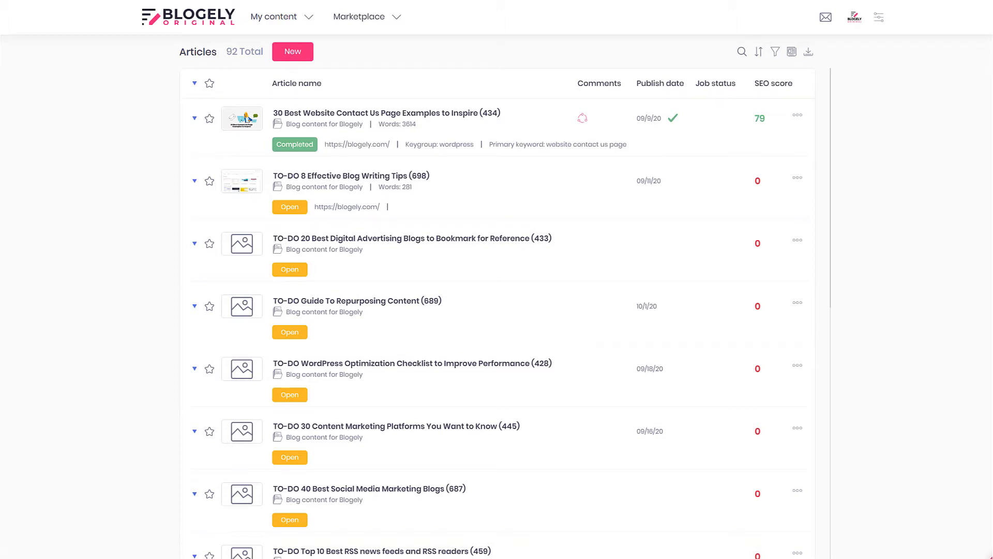
Step: Create a new research document and enter the search term 'Content marketing for online creators'
click(280, 19)
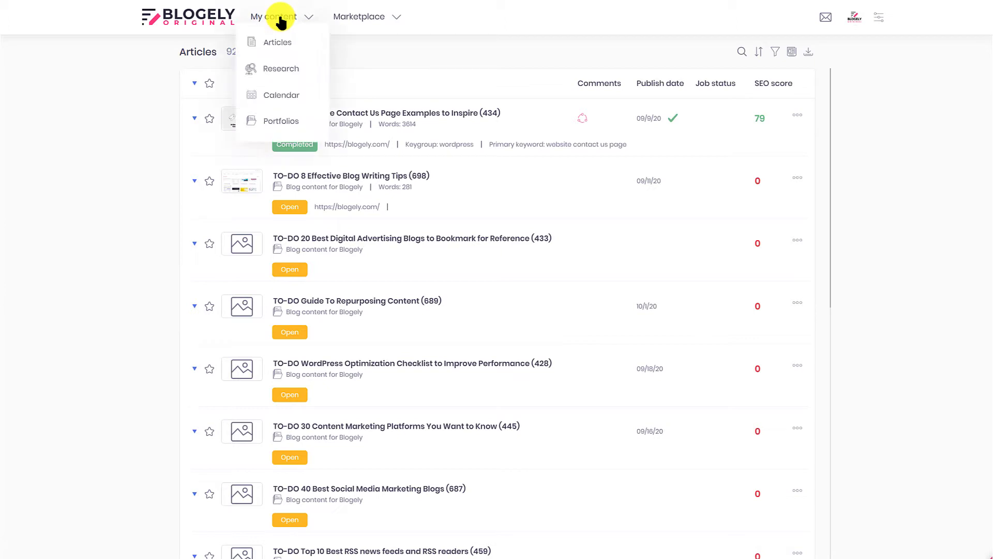
click(269, 70)
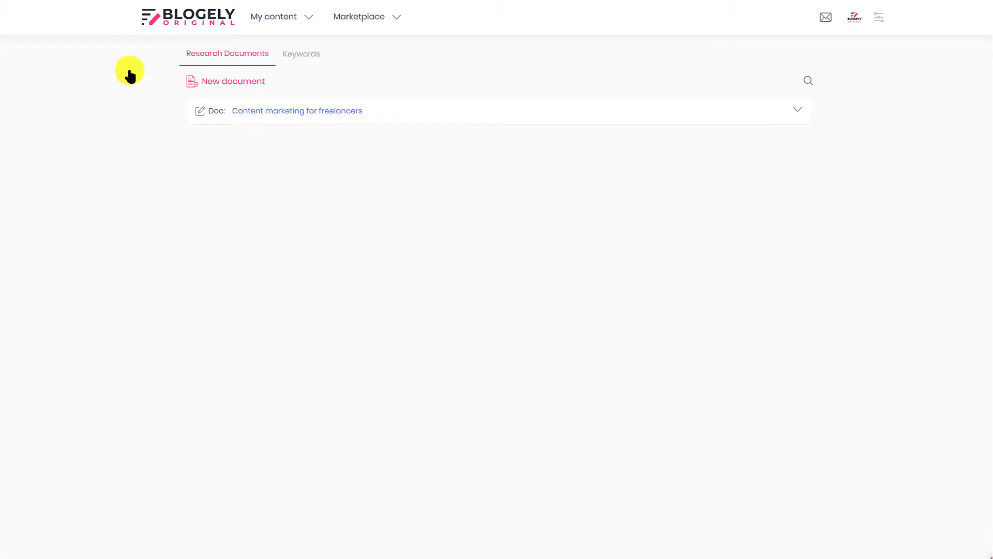
click(233, 83)
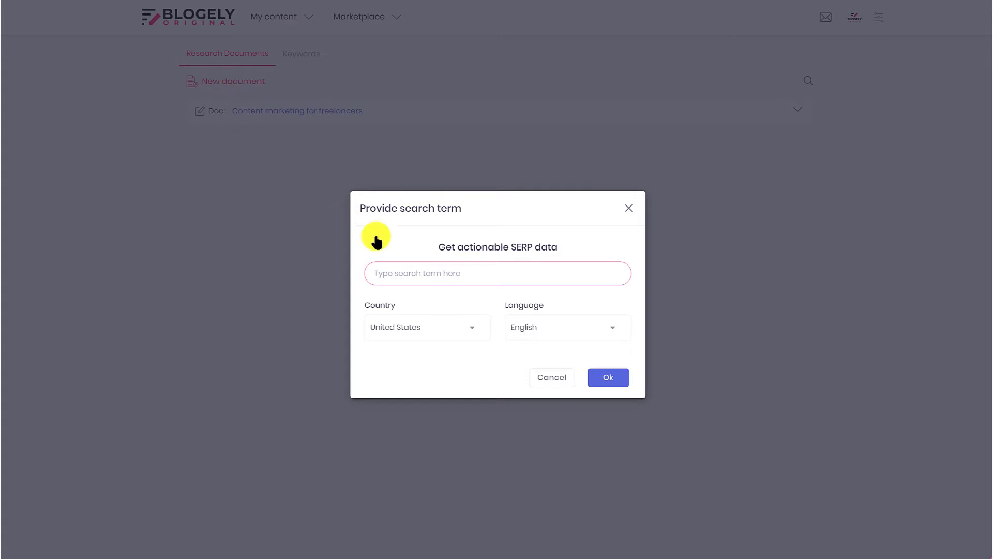
click(402, 274)
text(Content )
text(marketing for)
text( online )
text(creators)
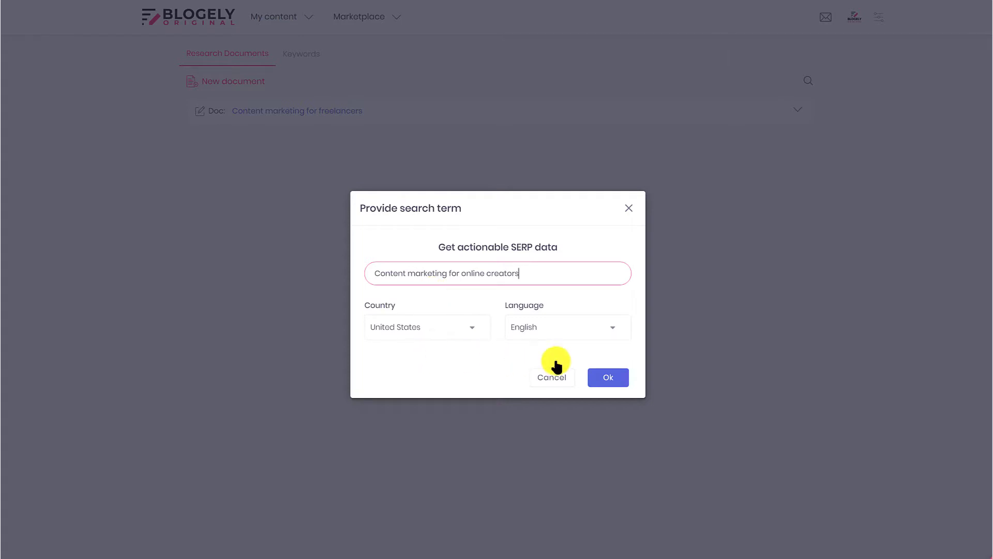
Step: Submit the search term, then browse SERP result pages 2, 3 and back to 2
click(609, 378)
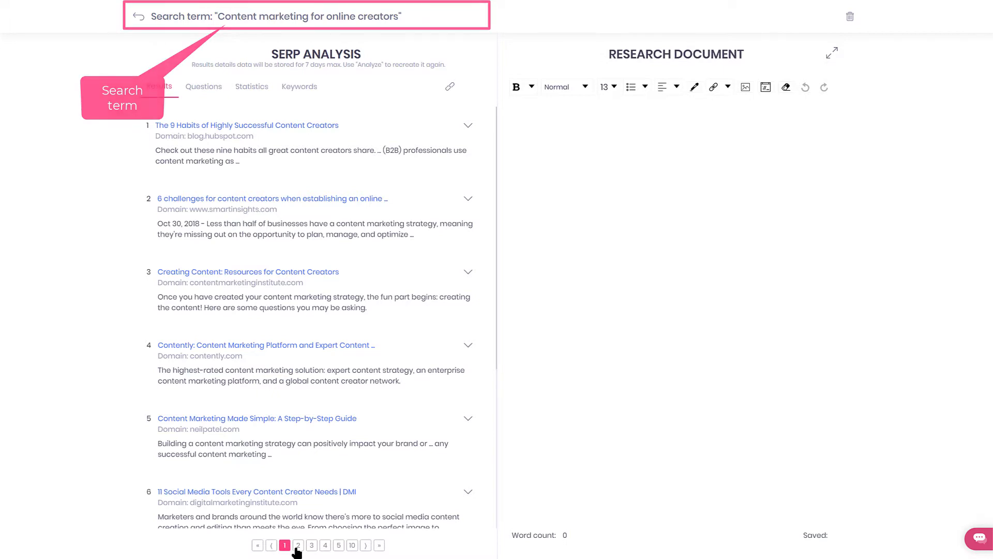
click(298, 545)
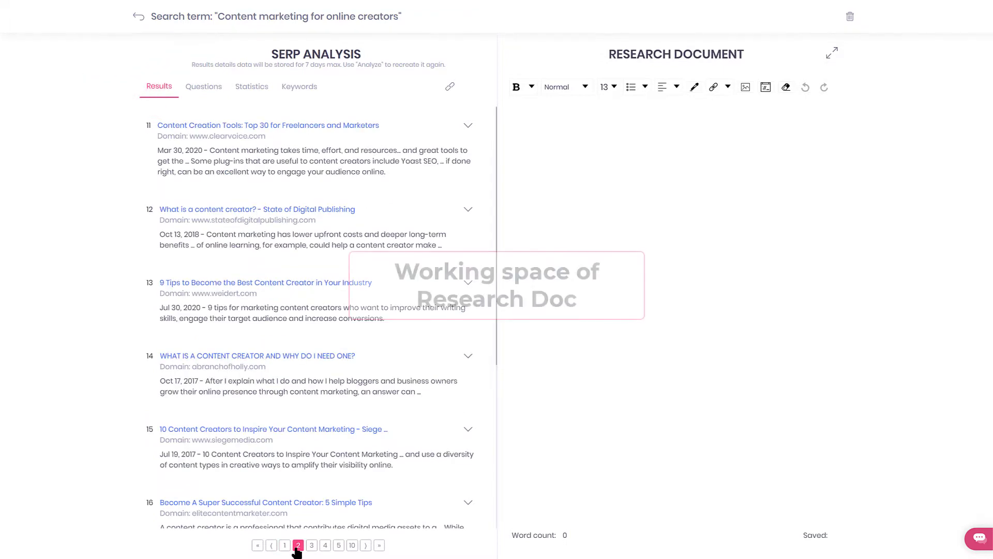
click(311, 545)
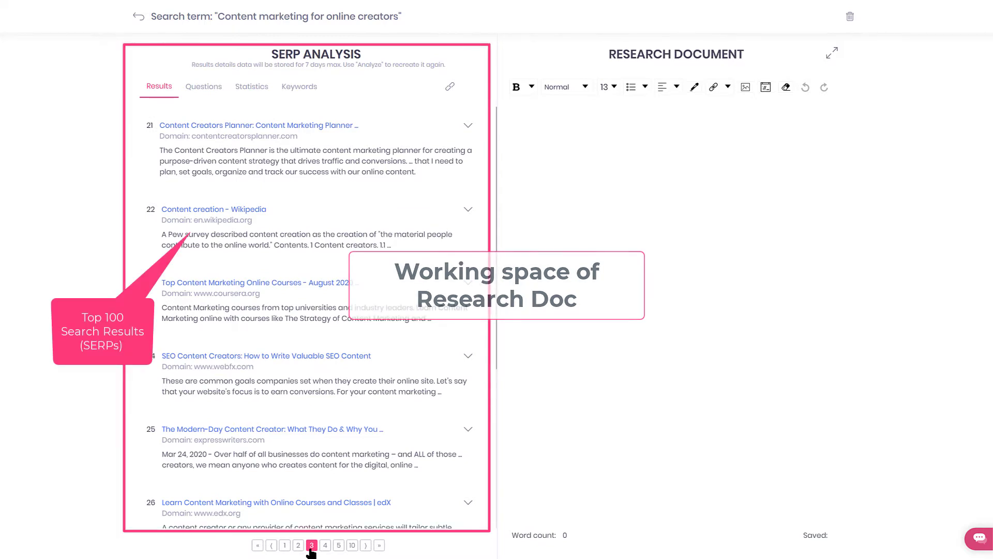
click(299, 546)
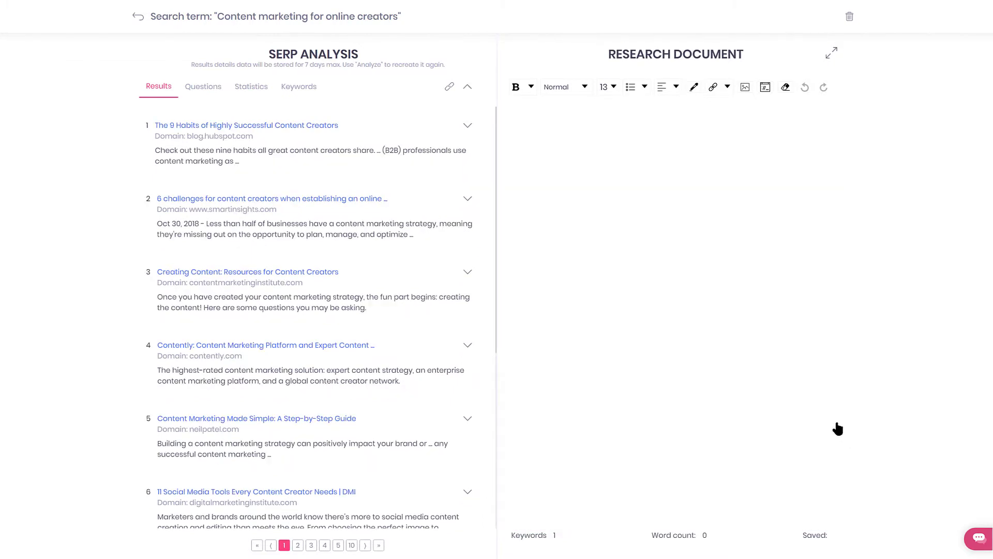
Step: Expand the first result's sections on becoming a creator, industry news, writing regularly, audience and voice
click(468, 125)
scroll(453, 227, down, 1)
scroll(435, 222, down, 1)
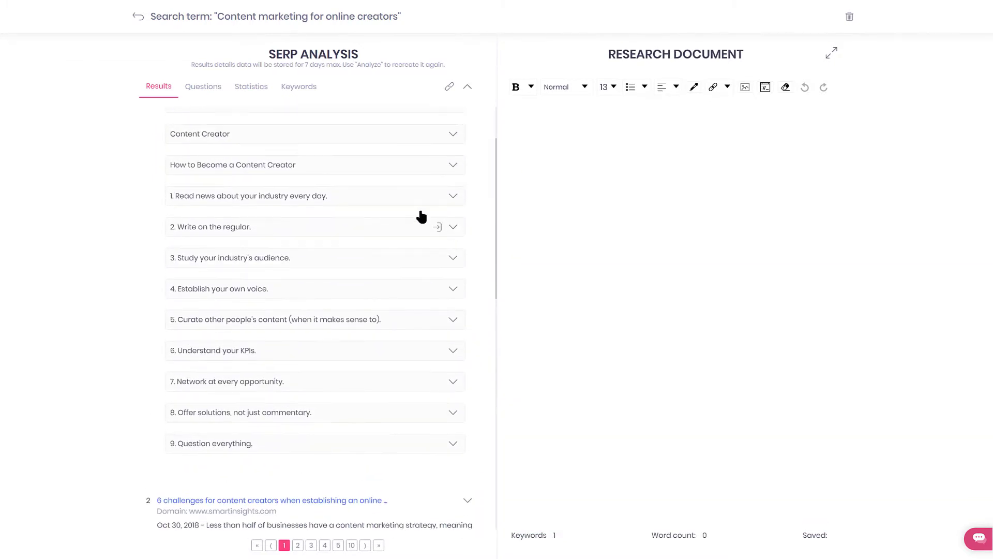
click(389, 168)
click(377, 312)
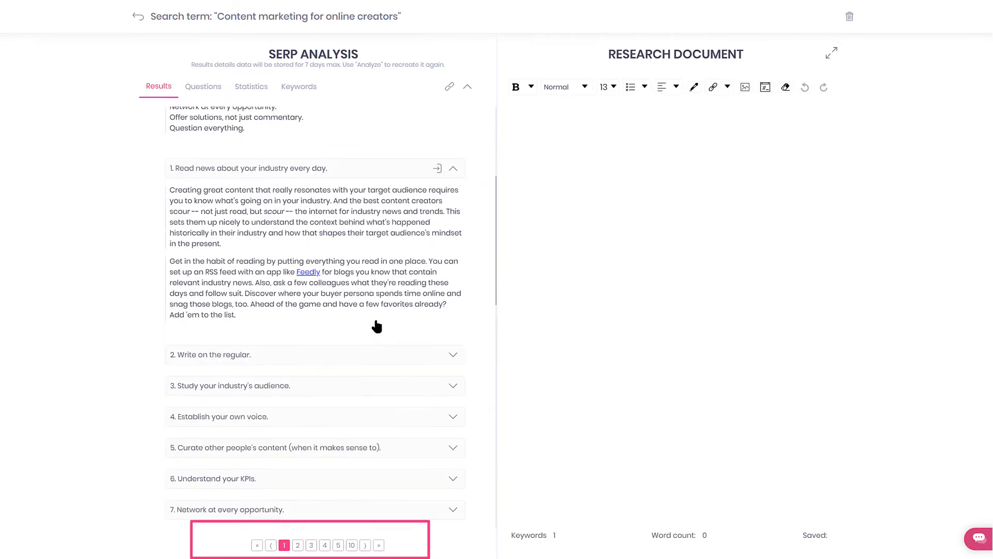
click(377, 326)
scroll(381, 242, down, 3)
click(380, 241)
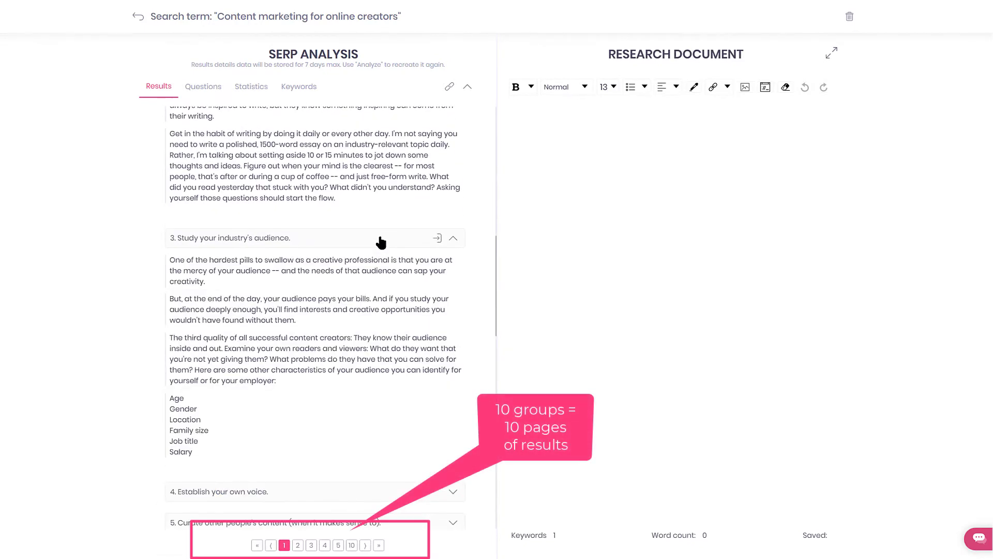
scroll(383, 290, down, 2)
scroll(383, 295, down, 1)
click(383, 288)
scroll(386, 295, down, 1)
scroll(387, 295, down, 3)
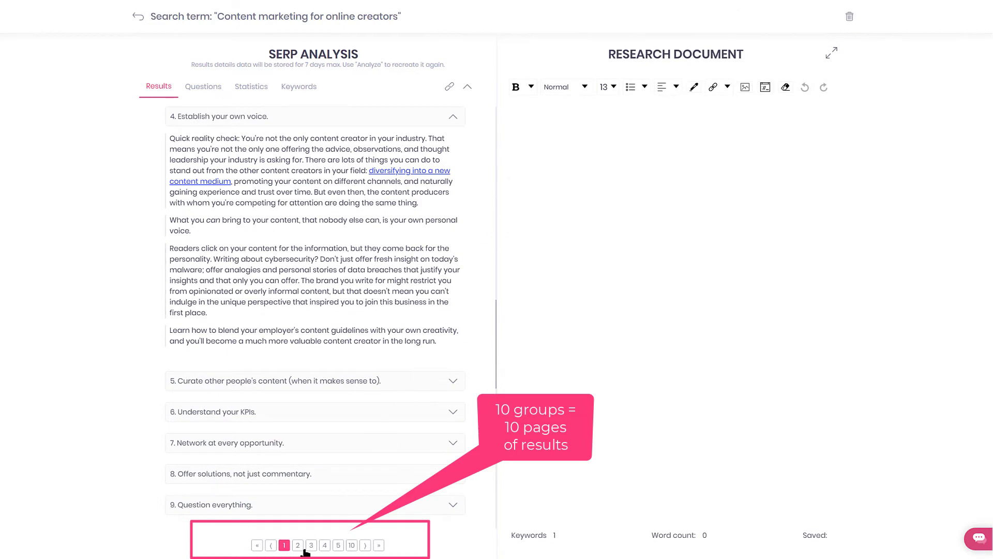
scroll(434, 344, down, 5)
scroll(456, 362, down, 3)
Step: Expand result 5's Overview and Strategy sections
click(469, 366)
scroll(401, 321, down, 3)
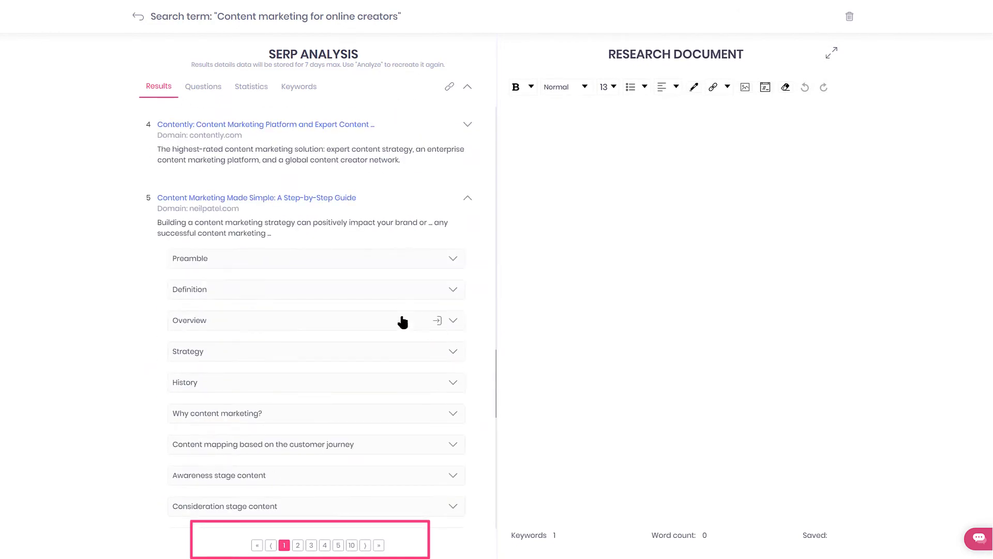
click(402, 318)
scroll(386, 357, down, 5)
scroll(387, 365, down, 2)
click(387, 365)
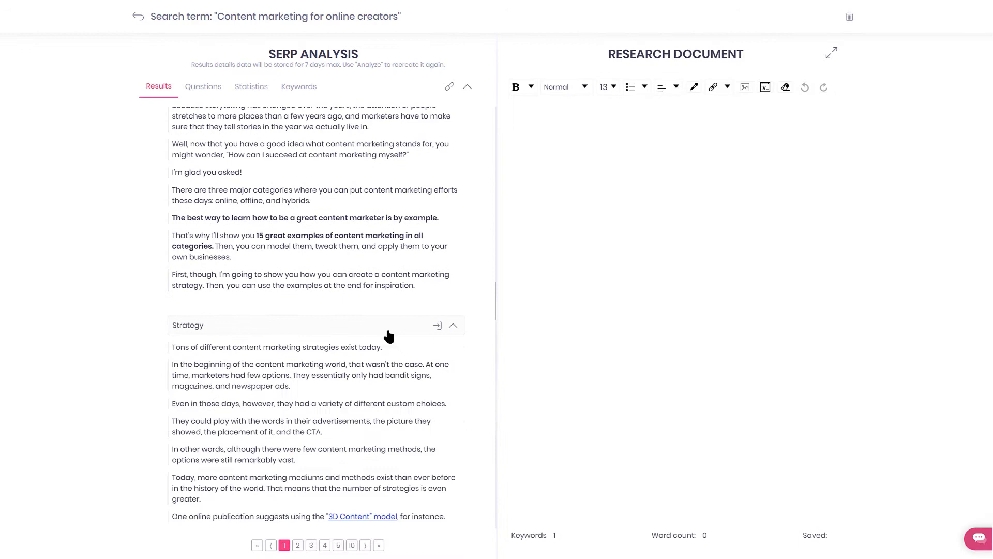
scroll(450, 337, down, 3)
scroll(437, 290, down, 10)
scroll(438, 284, down, 3)
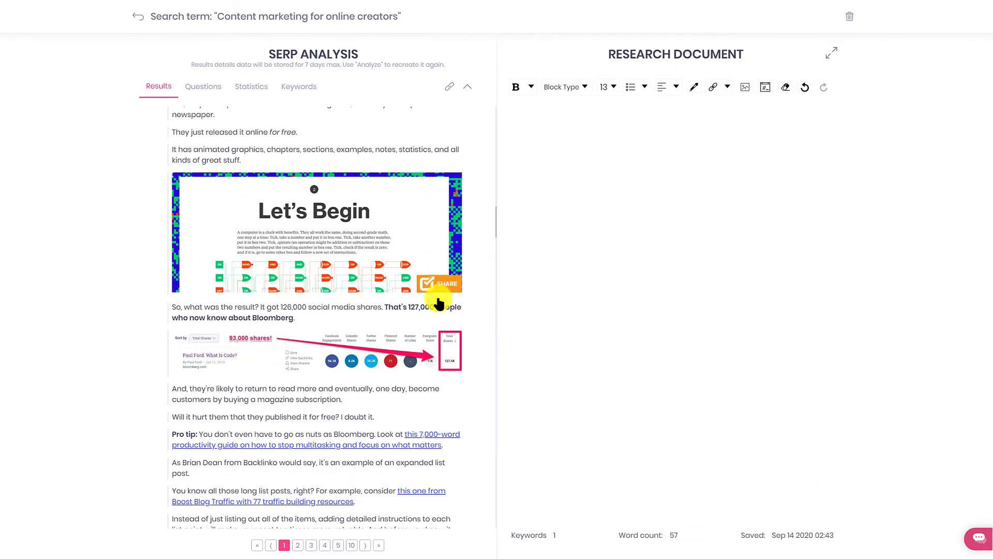
Step: Collapse the expanded result, page through to results page 3, and recreate the SERP analysis
click(474, 99)
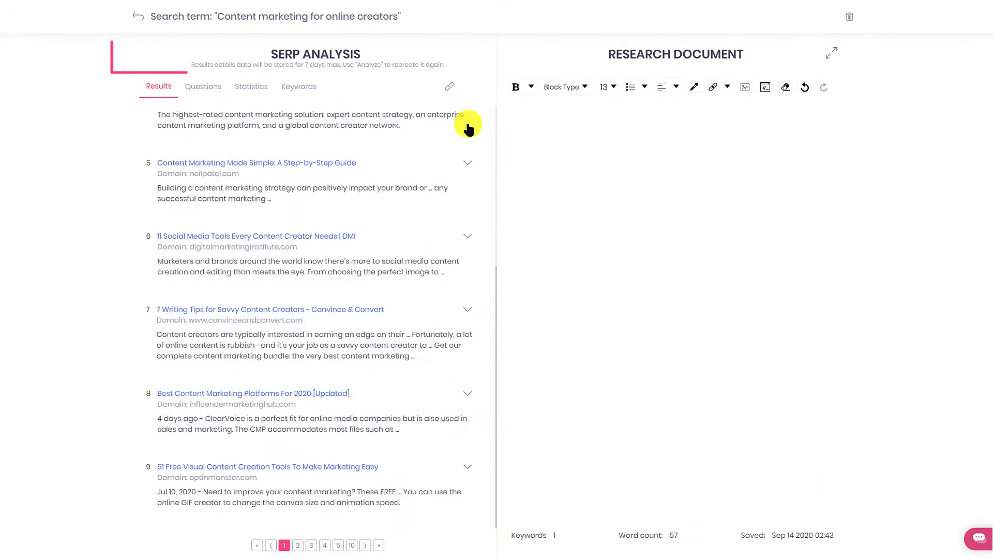
click(298, 545)
click(311, 544)
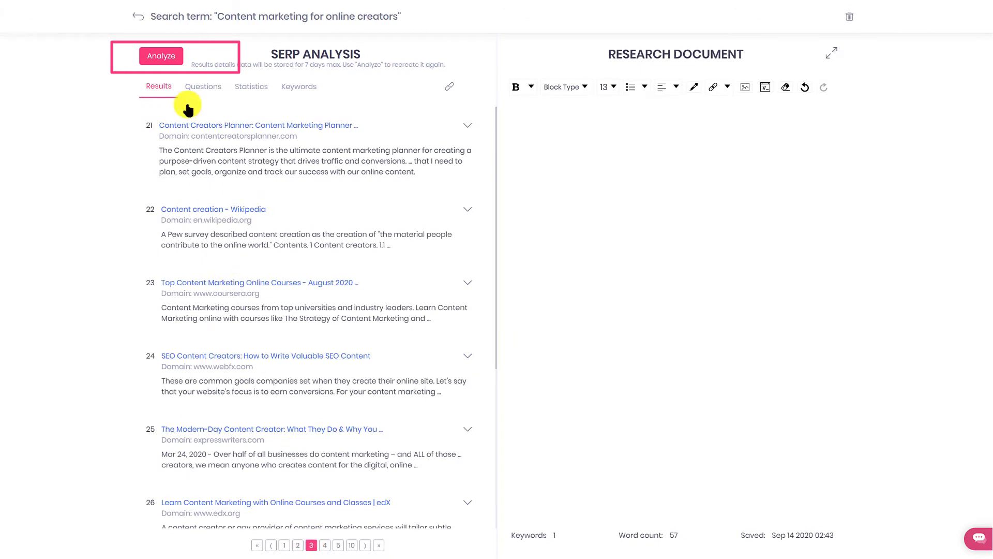
click(161, 56)
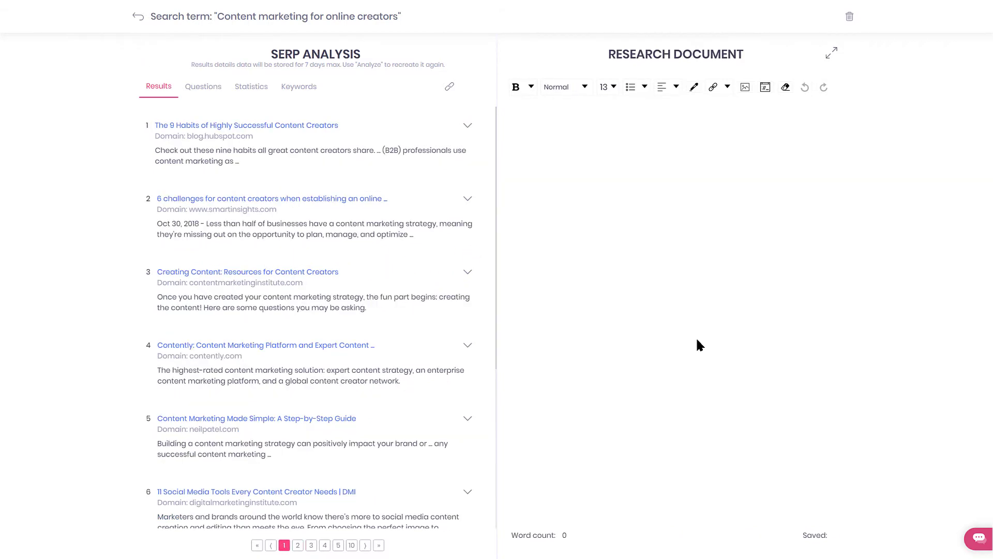
Step: Show the Questions list and expand the best platforms and 'What are content marketing platforms?' questions
click(203, 86)
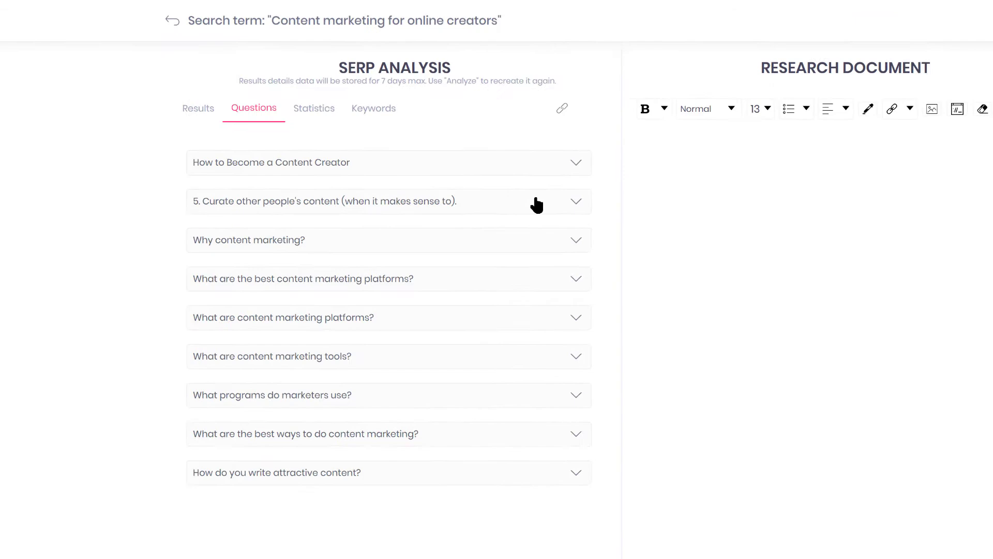
click(521, 252)
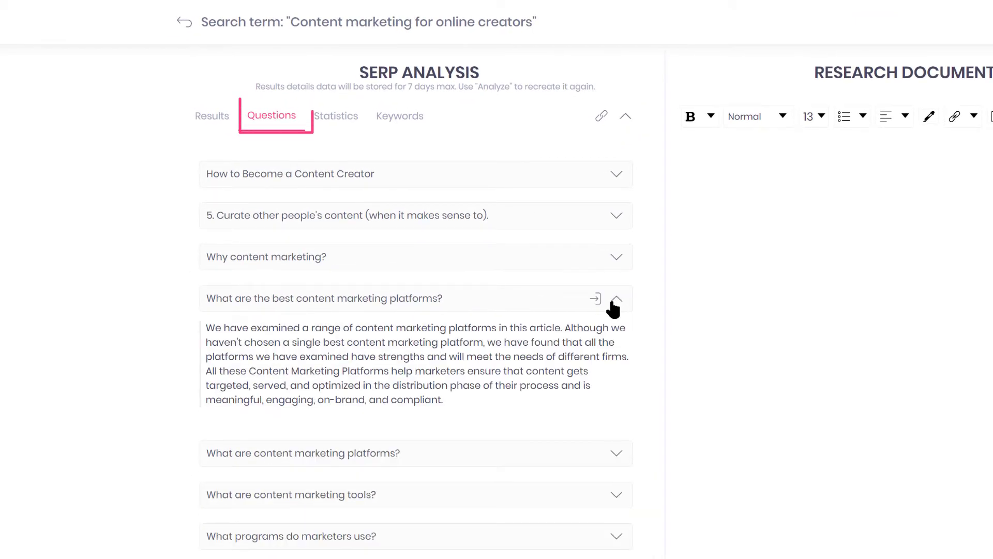
click(618, 456)
Step: Browse the Statistics tab's figures, then bring up the Keywords tab
click(348, 120)
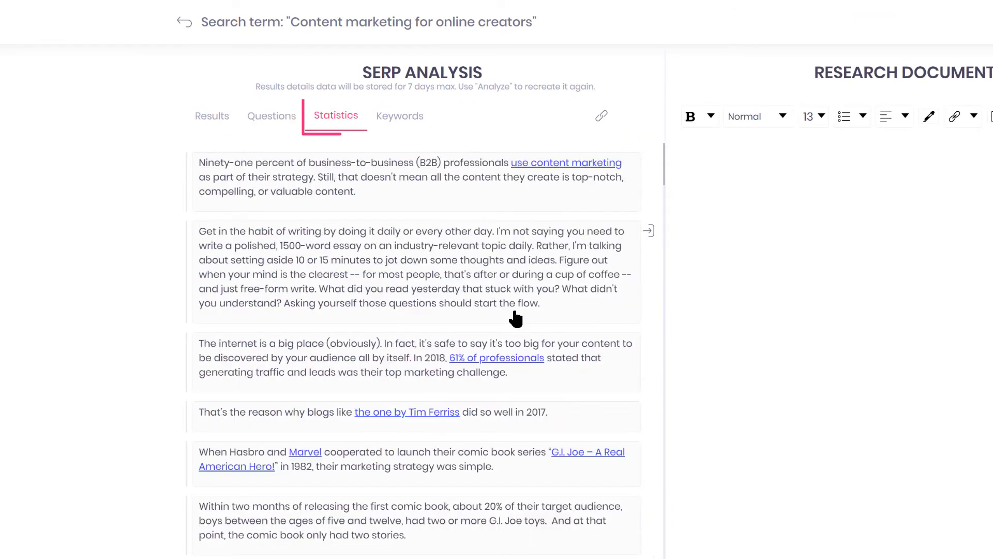
scroll(517, 317, down, 5)
scroll(517, 258, down, 5)
scroll(517, 311, down, 5)
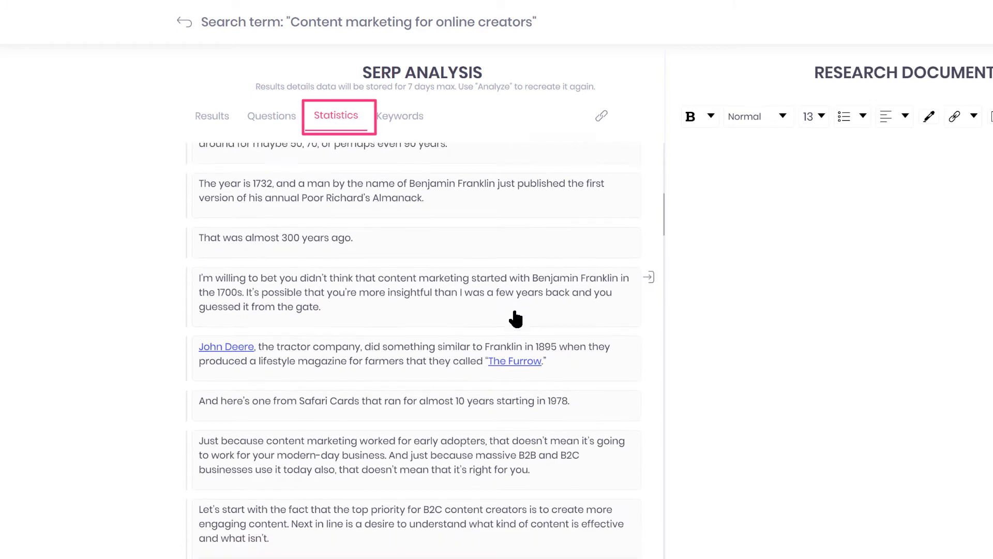
scroll(516, 317, down, 3)
scroll(516, 317, down, 2)
scroll(517, 317, down, 2)
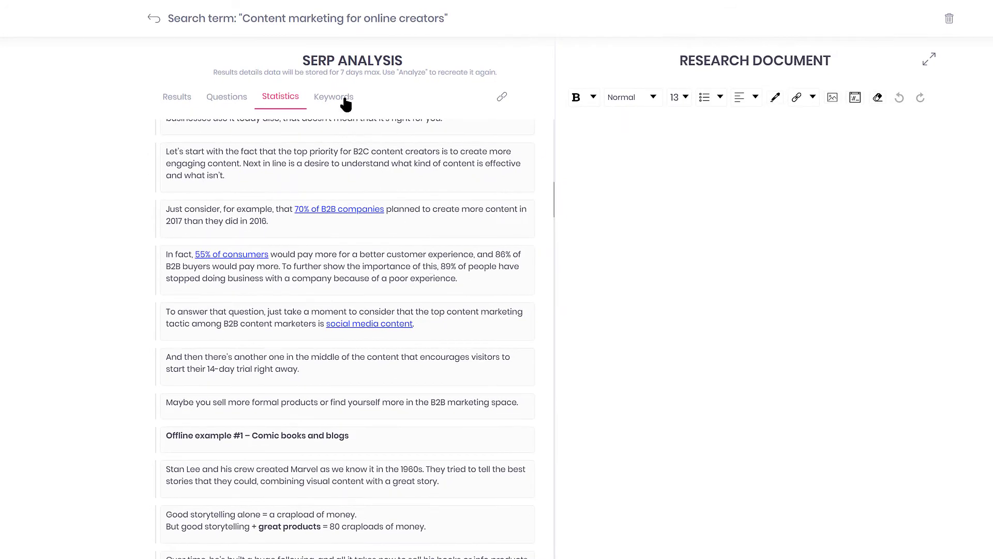
click(345, 100)
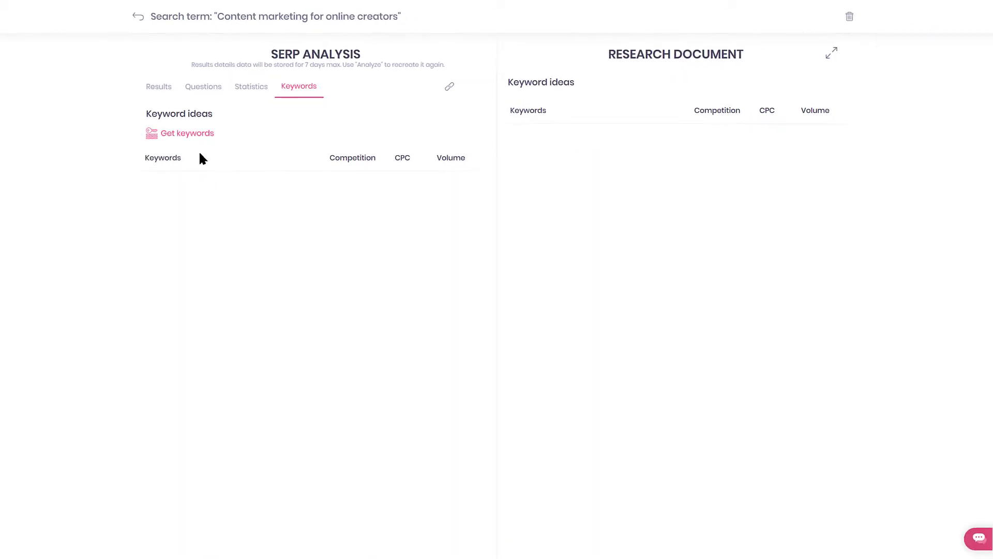
Step: Generate fresh keyword ideas with extra keyword 'content' and minimum volume 100, then review them
click(162, 136)
click(425, 268)
text(conte)
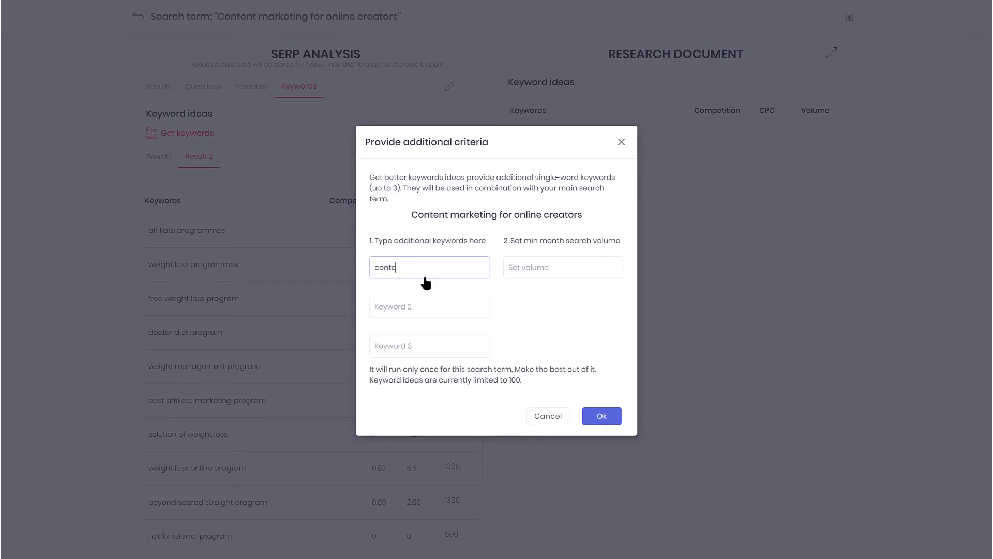
text(nt)
key(Tab)
text(100)
key(Tab)
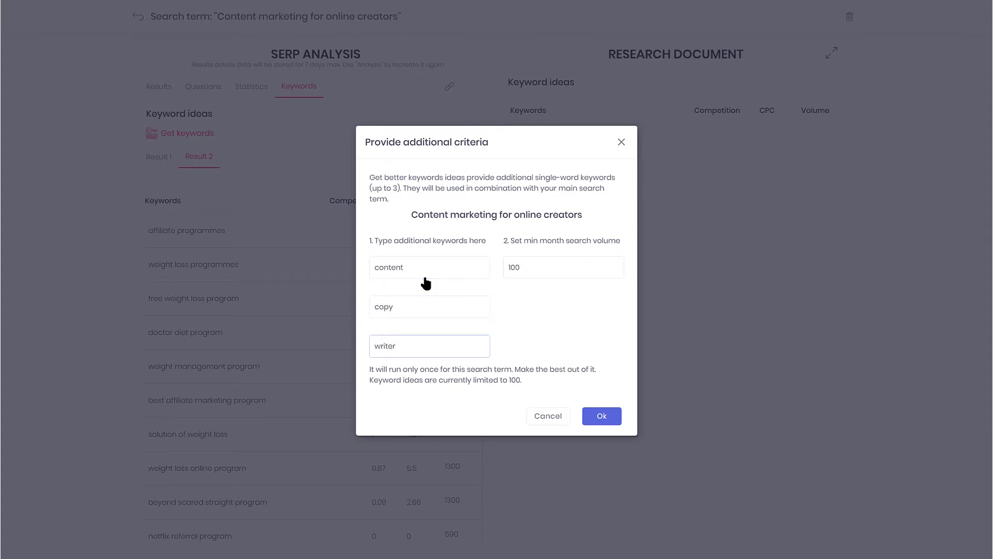
click(606, 420)
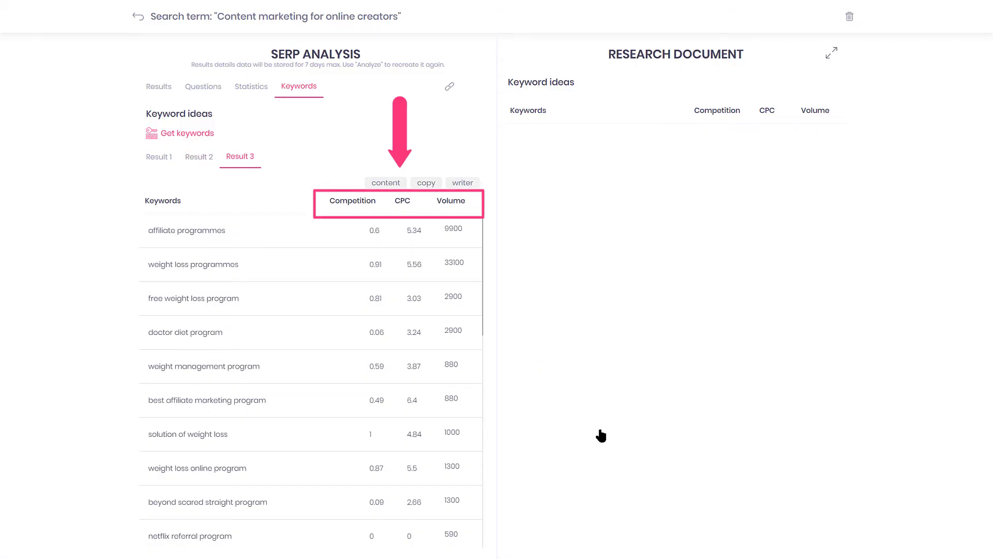
scroll(368, 421, down, 3)
scroll(369, 418, down, 3)
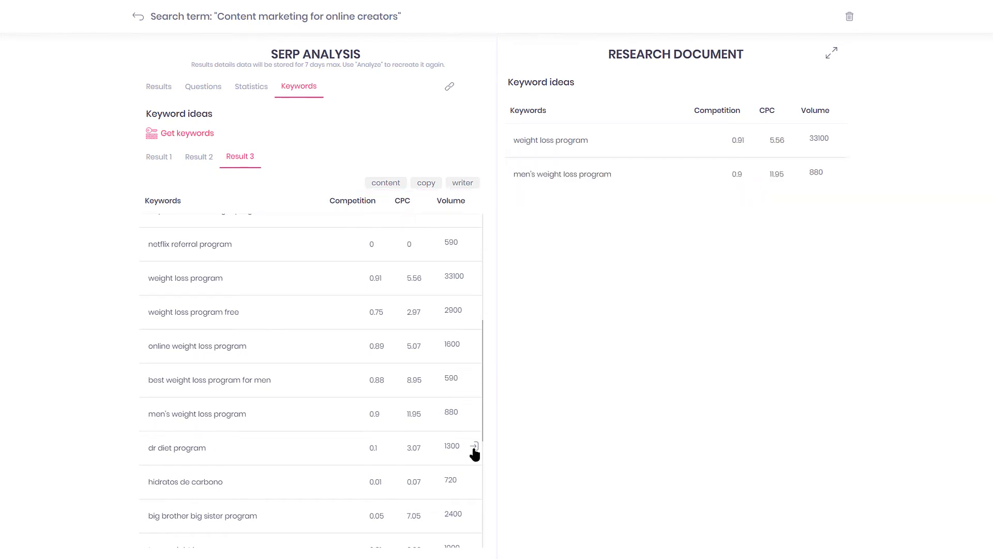
scroll(472, 465, down, 3)
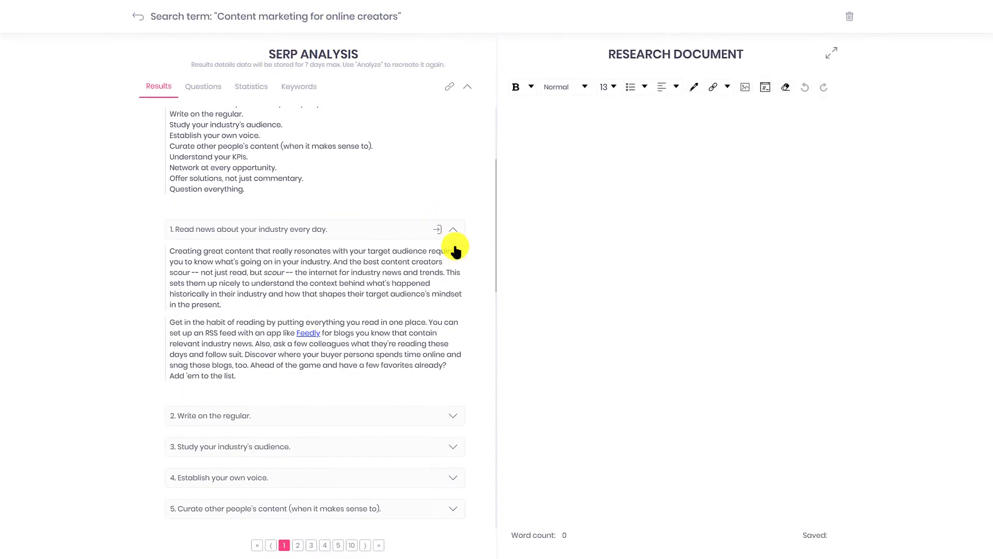
Step: Add the industry news paragraphs and the industry audience paragraphs to the research document
click(468, 251)
click(471, 323)
scroll(469, 375, down, 1)
click(453, 395)
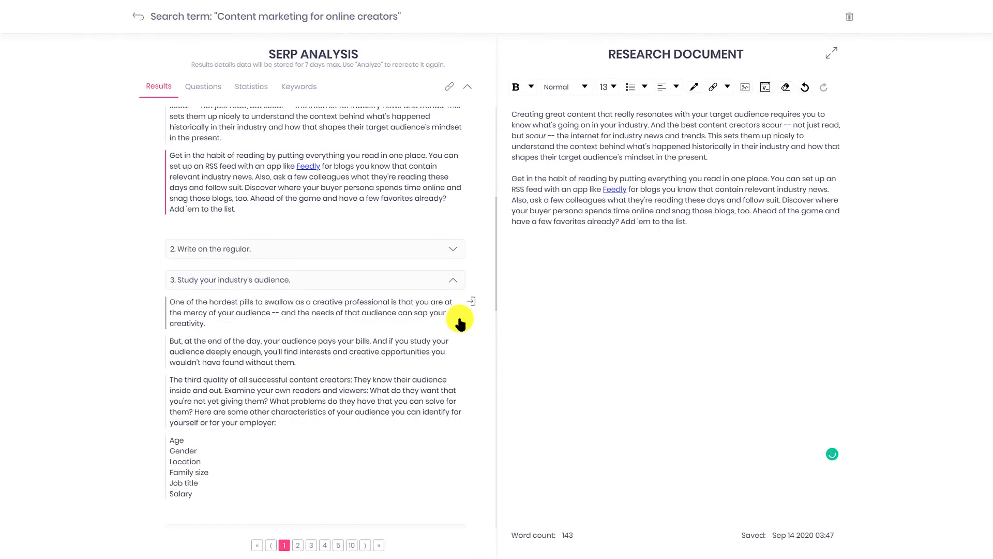
scroll(460, 323, down, 2)
click(471, 296)
click(471, 219)
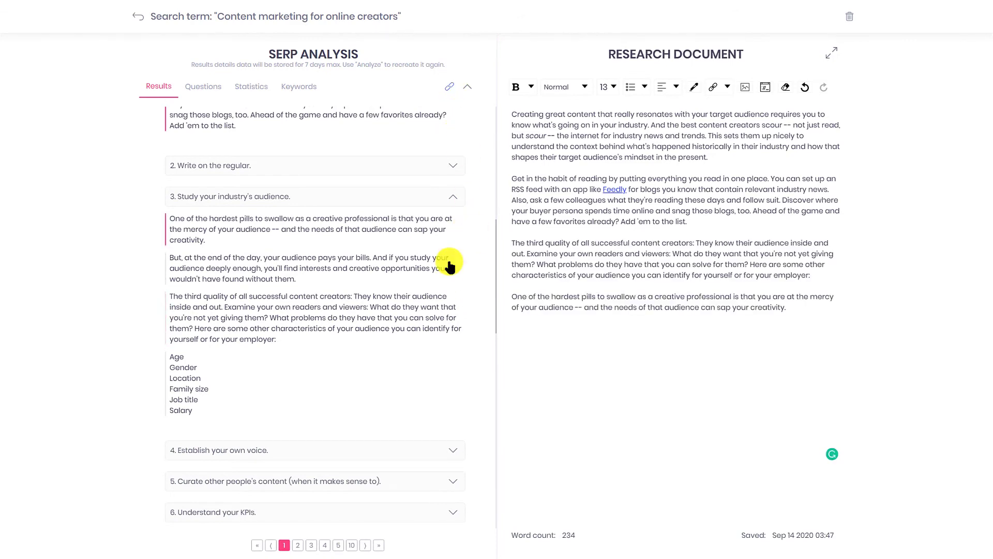
Step: Add the 'Quick reality check' and 'Readers click' paragraphs from 'Establish your own voice'
scroll(450, 290, down, 3)
click(453, 317)
scroll(466, 284, down, 2)
click(471, 265)
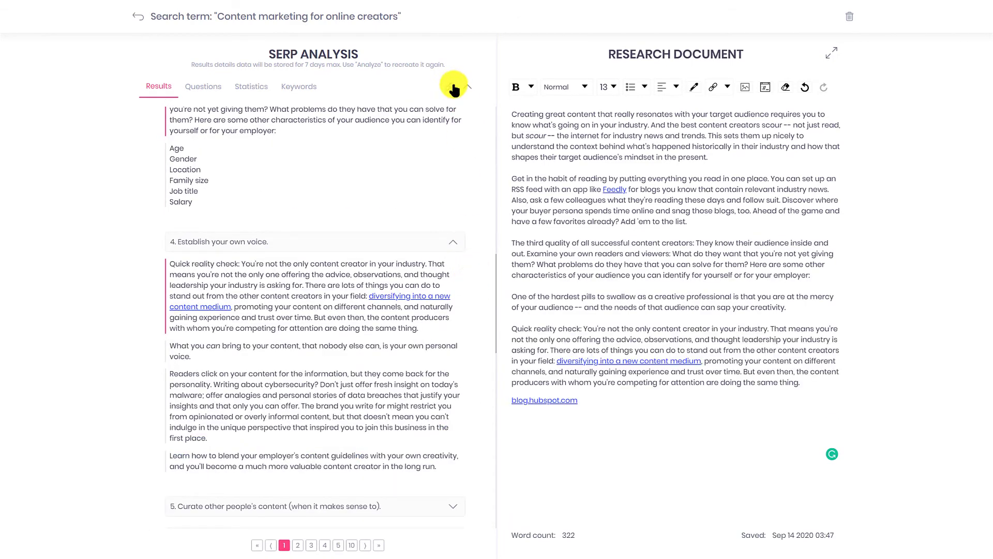
scroll(458, 362, down, 4)
click(471, 209)
Step: Expand results 7 and 8, add the ScribbleLive paragraph, and start a new document paragraph
scroll(465, 414, down, 5)
scroll(468, 156, down, 3)
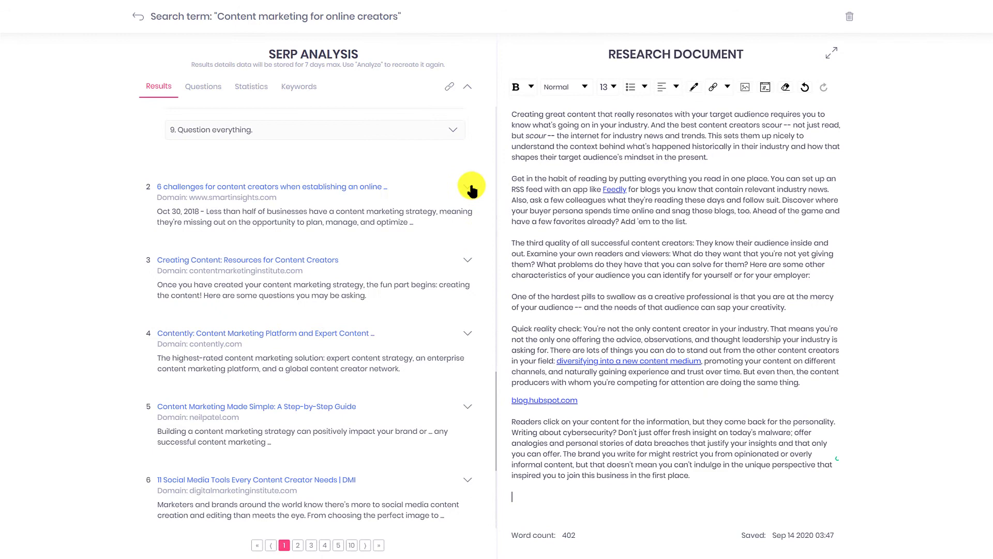
scroll(466, 284, down, 2)
scroll(471, 310, down, 4)
click(469, 311)
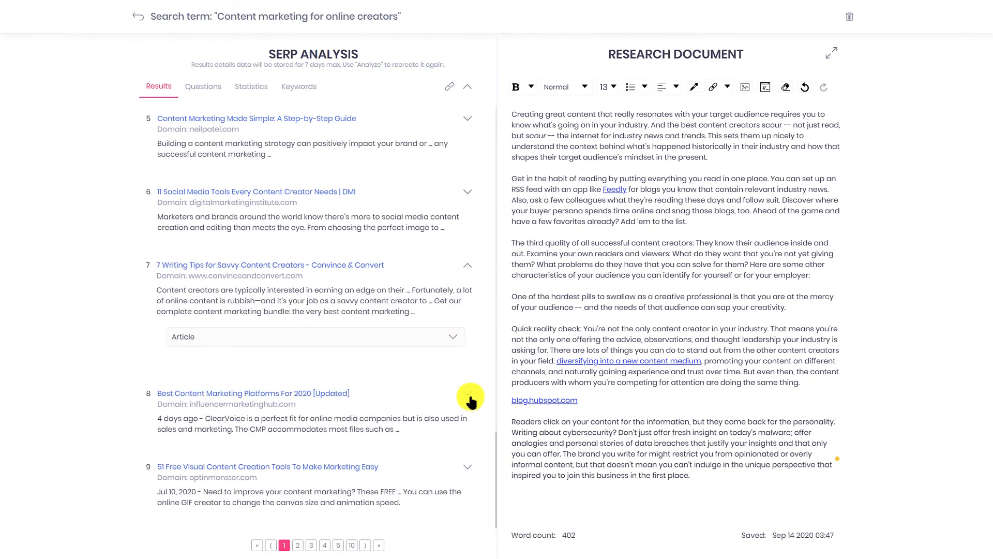
click(469, 394)
scroll(455, 378, down, 3)
scroll(468, 251, down, 3)
click(468, 251)
scroll(471, 264, down, 2)
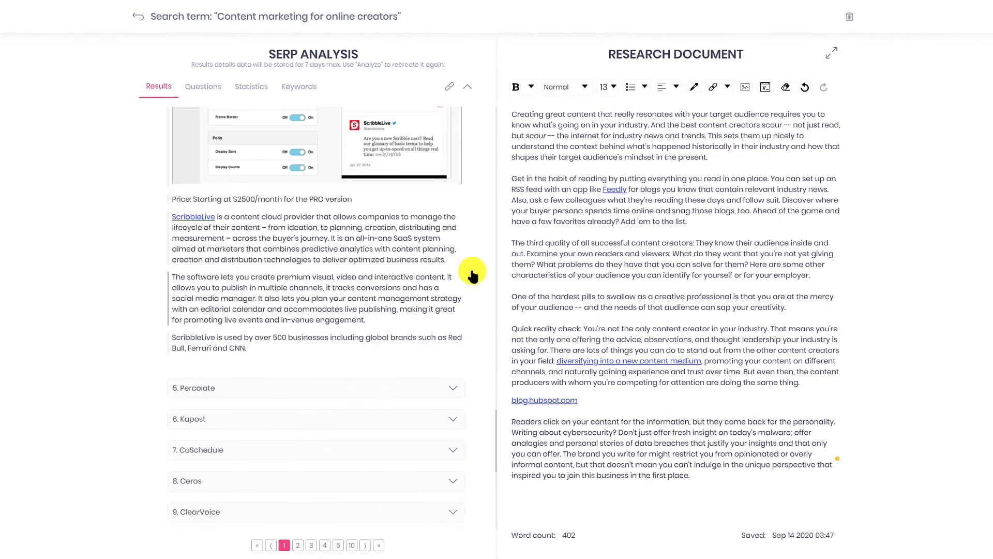
click(471, 216)
click(691, 175)
key(Return)
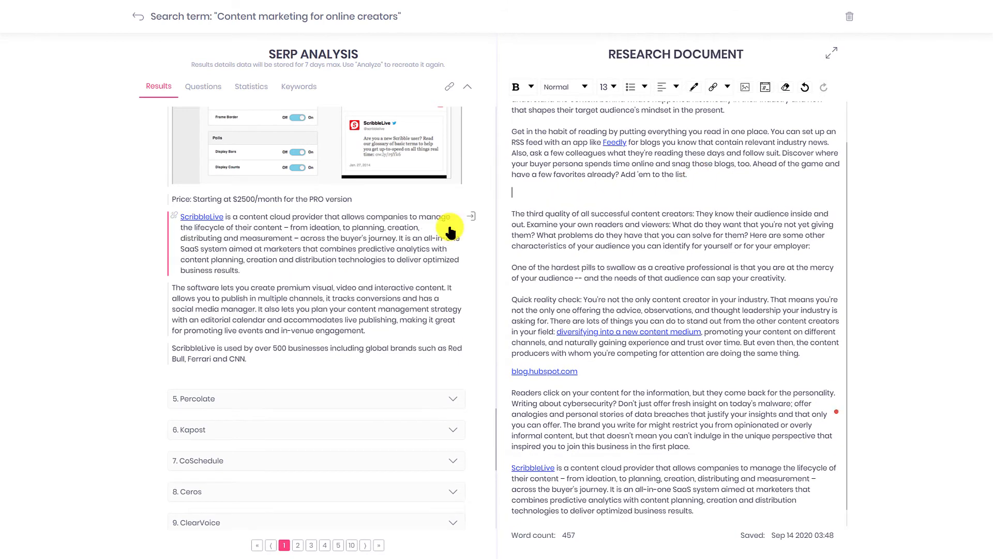
Step: Add the Percolate screenshot, introduction and scheduling paragraphs to the document
scroll(460, 248, down, 3)
click(454, 222)
scroll(466, 251, down, 2)
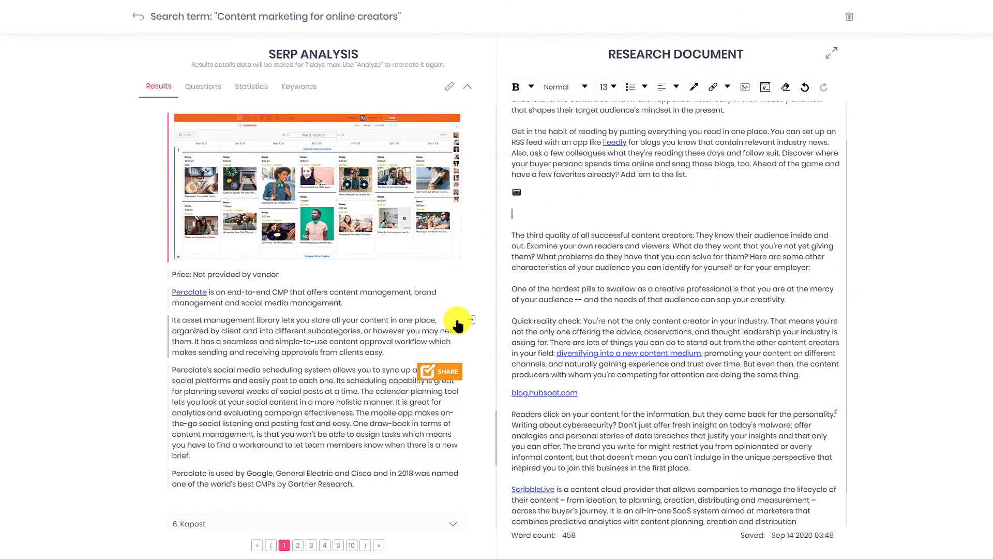
click(471, 291)
scroll(465, 315, down, 2)
click(471, 238)
scroll(468, 357, down, 3)
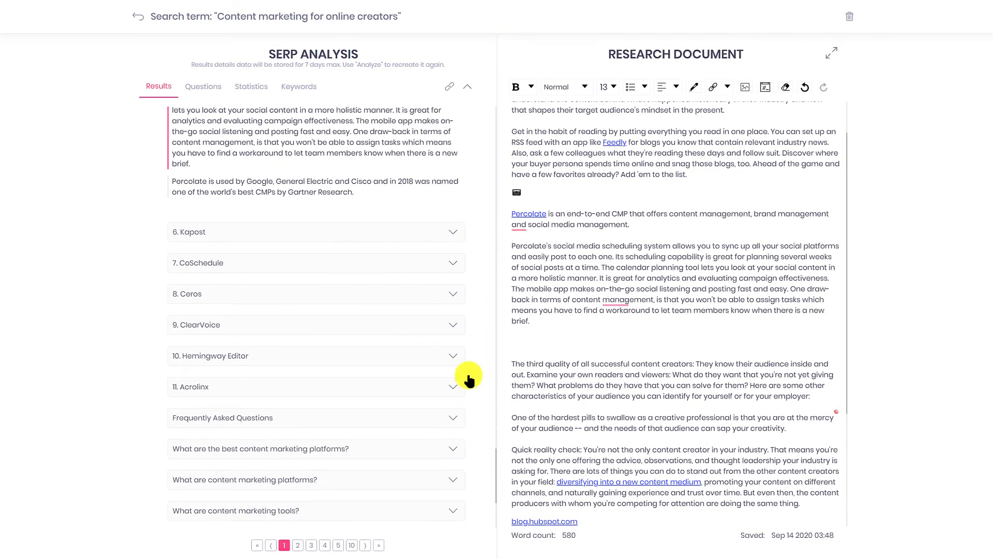
Step: Add ClearVoice's image and price line, expand Acrolinx, and insert an empty document line
click(452, 324)
scroll(439, 387, down, 2)
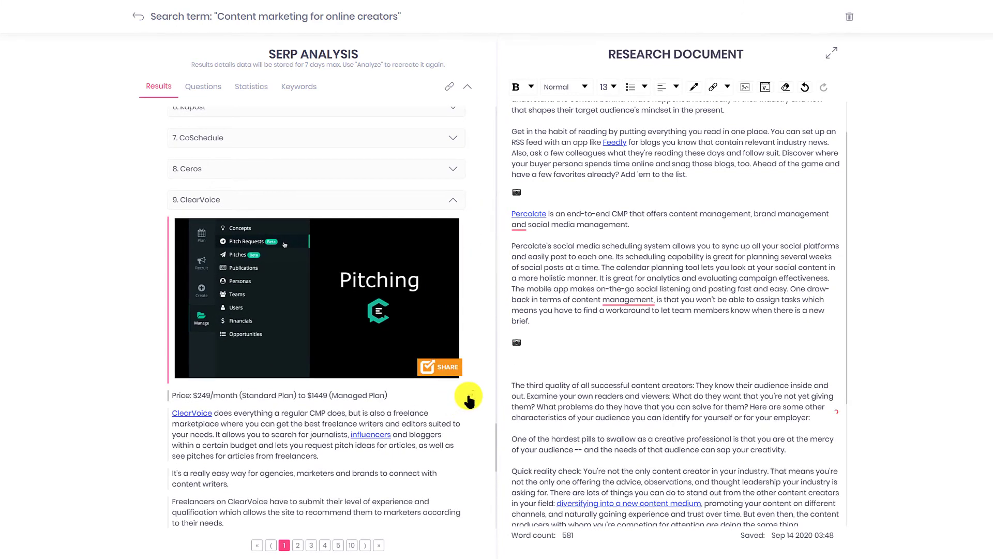
click(471, 420)
scroll(450, 361, down, 3)
scroll(451, 342, down, 3)
click(463, 313)
scroll(468, 331, down, 2)
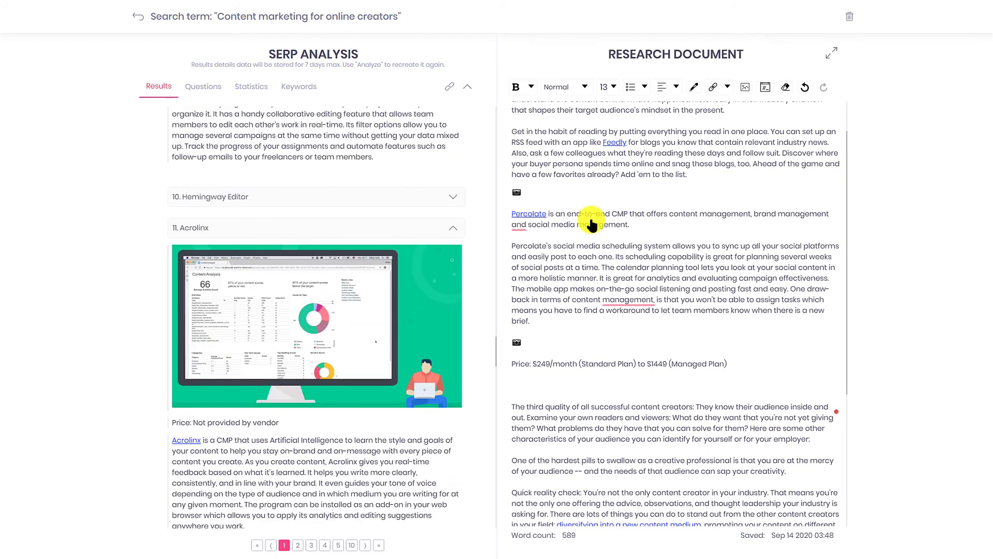
scroll(650, 189, up, 1)
key(Return)
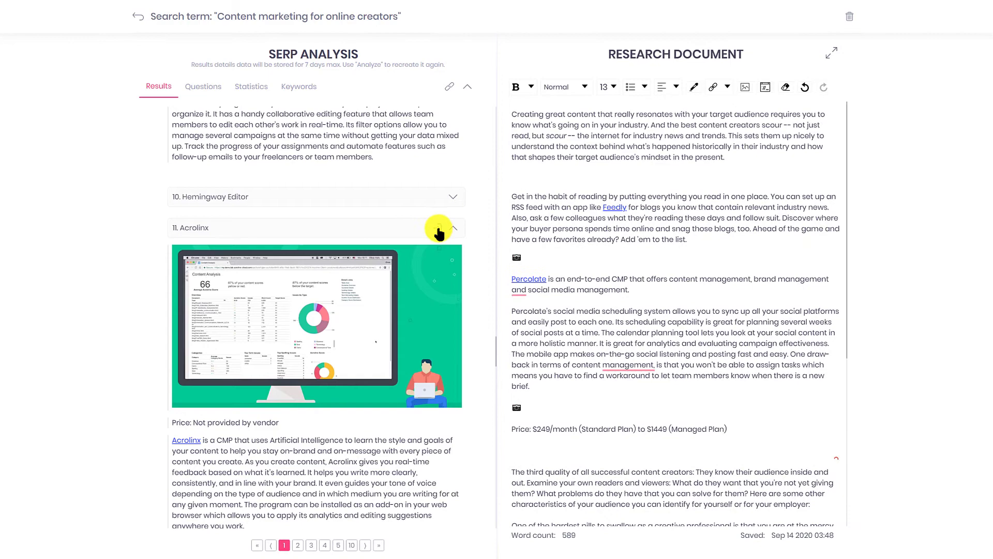
Step: From 'Why content marketing?', add the 'Content marketing is popular', 'We must now ask' and 'They probably feel' paragraphs
click(207, 86)
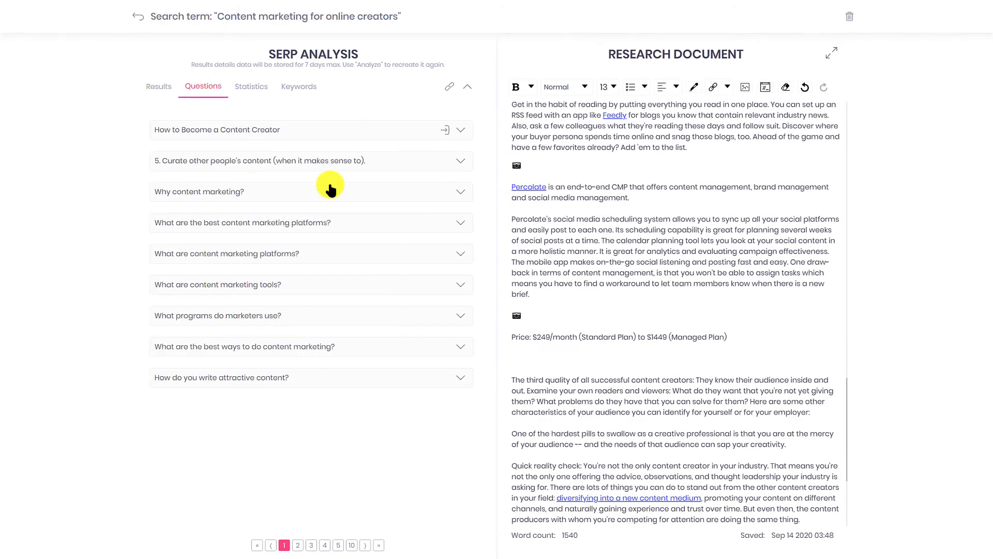
click(462, 161)
click(459, 318)
scroll(461, 334, down, 2)
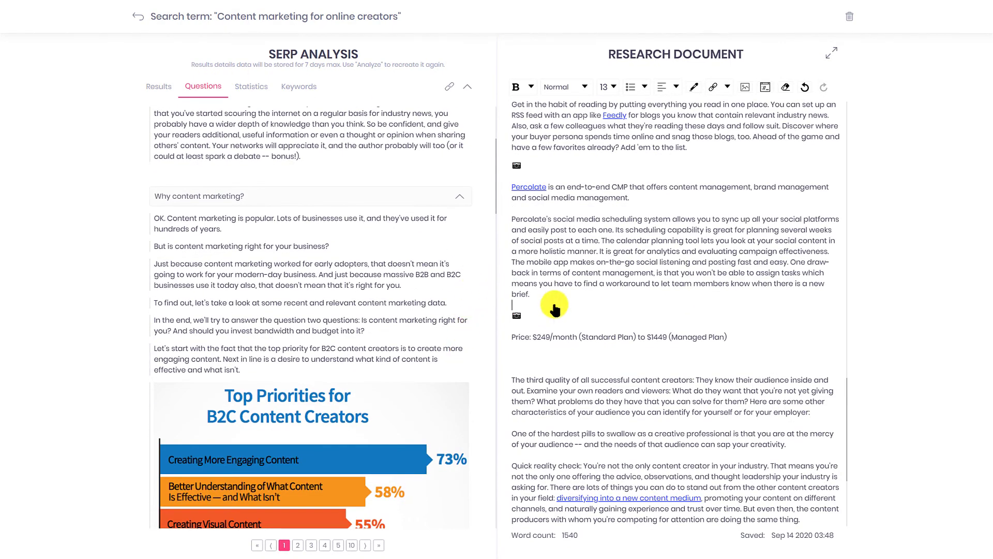
click(486, 222)
scroll(463, 315, down, 5)
scroll(471, 223, up, 2)
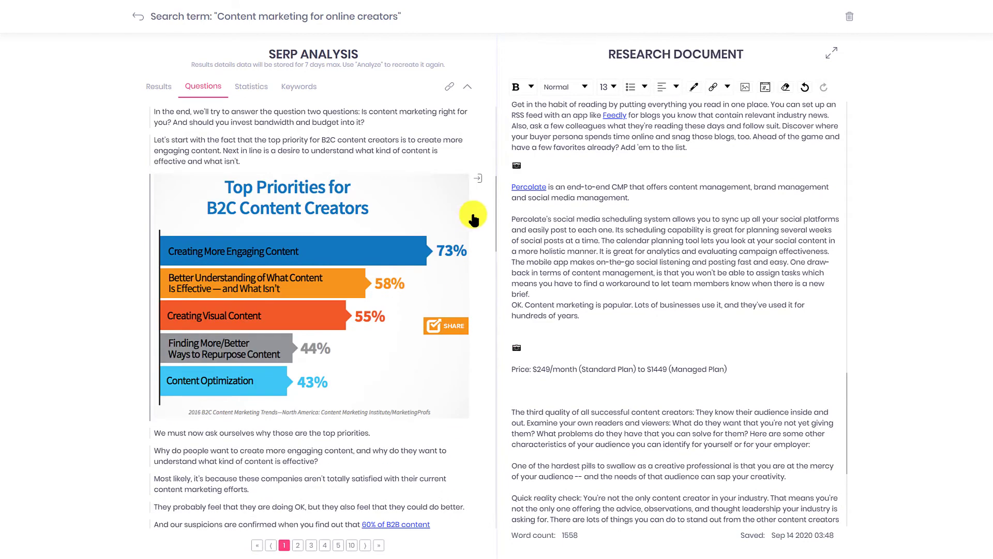
scroll(473, 258, down, 4)
scroll(472, 318, up, 1)
click(478, 265)
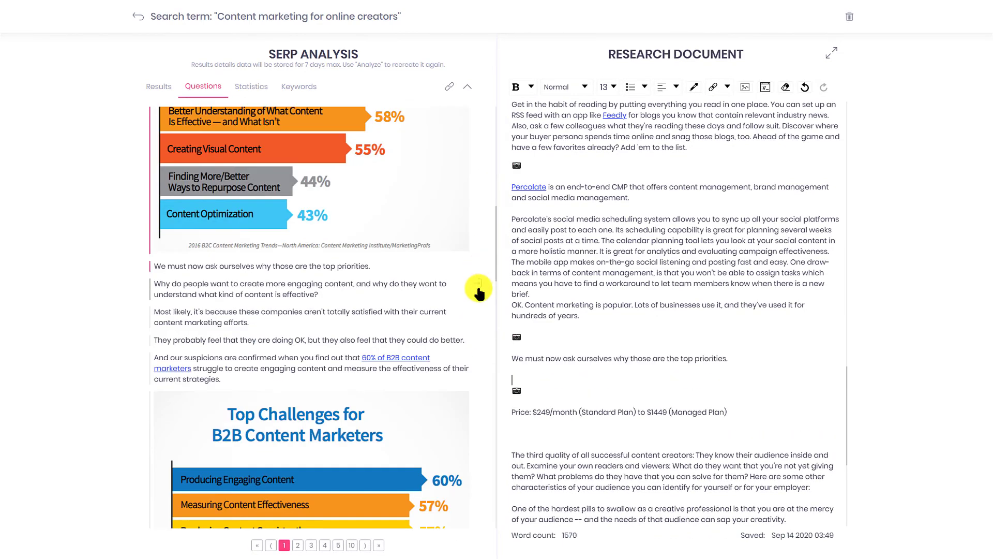
click(479, 339)
Step: Add the 'And our suspicions', 'Or, you could take it', 'After all' and 'That means that searches' passages
scroll(474, 329, down, 4)
click(479, 195)
scroll(468, 306, down, 5)
scroll(480, 259, down, 4)
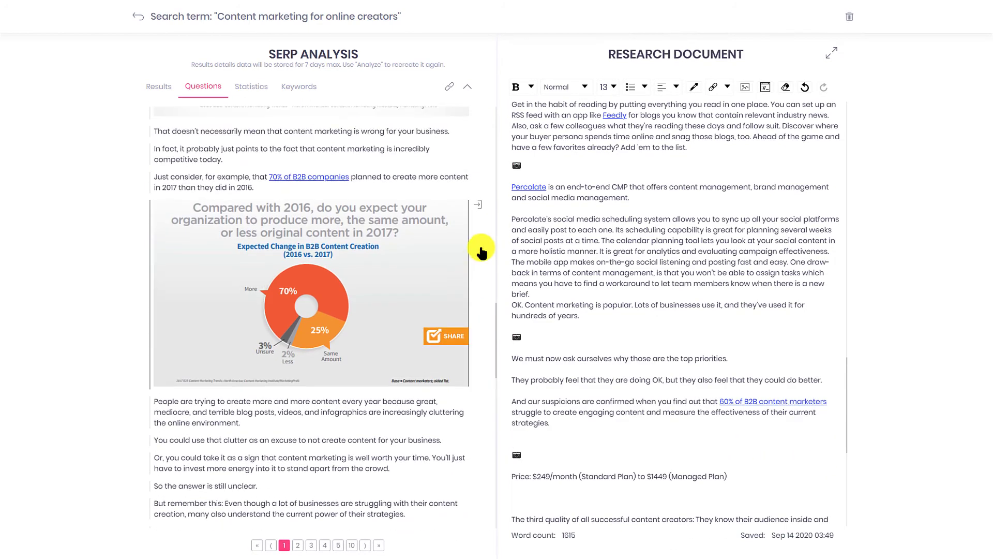
scroll(476, 363, down, 7)
scroll(473, 259, up, 2)
click(477, 204)
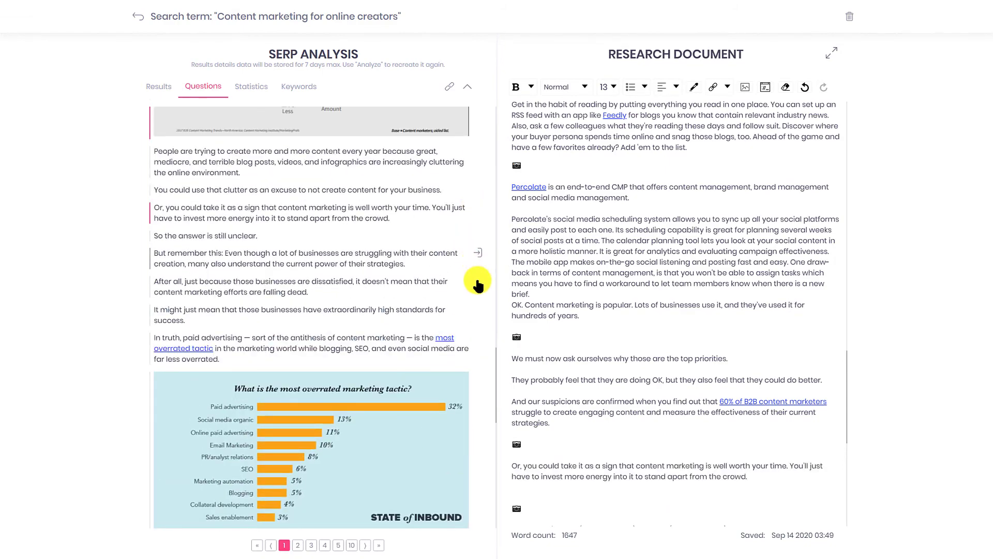
click(477, 282)
scroll(476, 323, down, 6)
scroll(569, 414, down, 6)
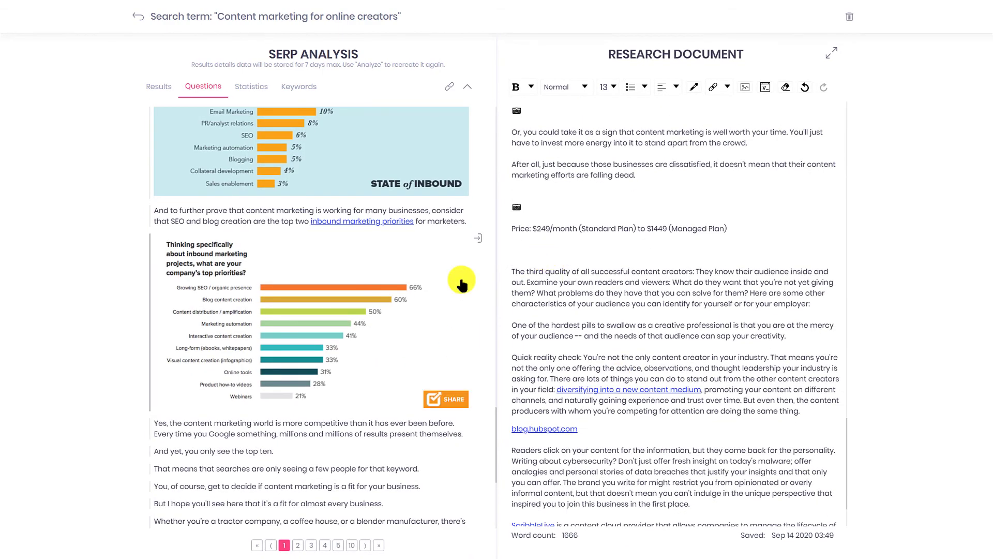
scroll(466, 300, down, 4)
click(477, 257)
Step: Add the best content marketing platforms and content marketing tools answers to the document
scroll(457, 337, down, 1)
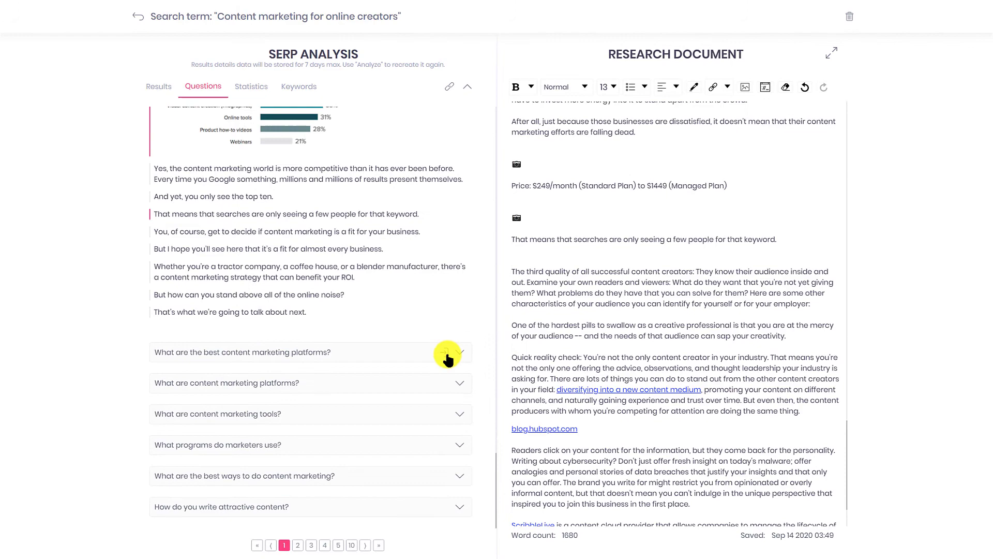
click(448, 357)
click(449, 413)
scroll(594, 422, up, 5)
scroll(594, 421, down, 8)
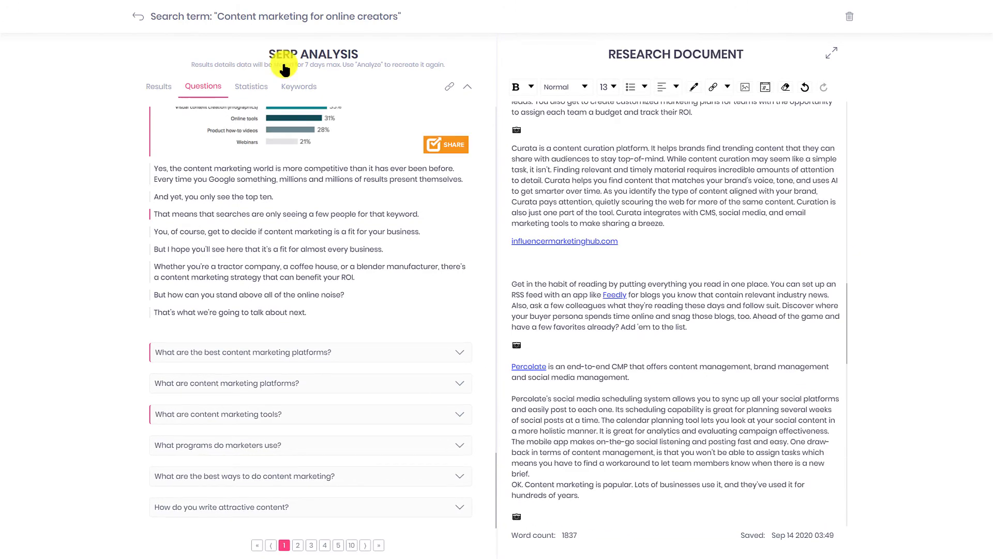
Step: From the SERP statistics, add a 'Stats' heading below the influencermarketinghub link
click(251, 86)
scroll(343, 392, down, 5)
scroll(348, 395, up, 4)
click(568, 256)
scroll(568, 279, up, 1)
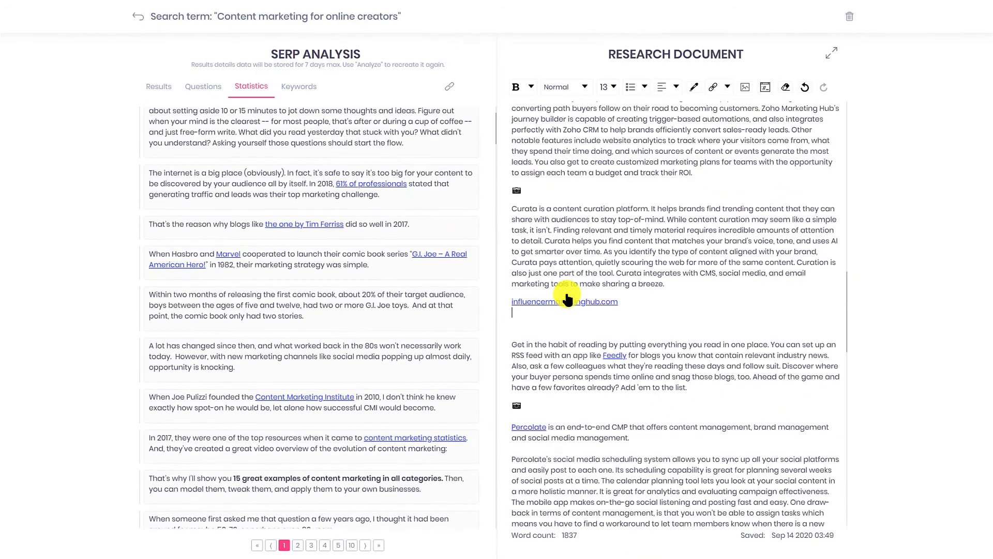
scroll(569, 295, up, 4)
scroll(573, 283, up, 3)
scroll(575, 287, up, 1)
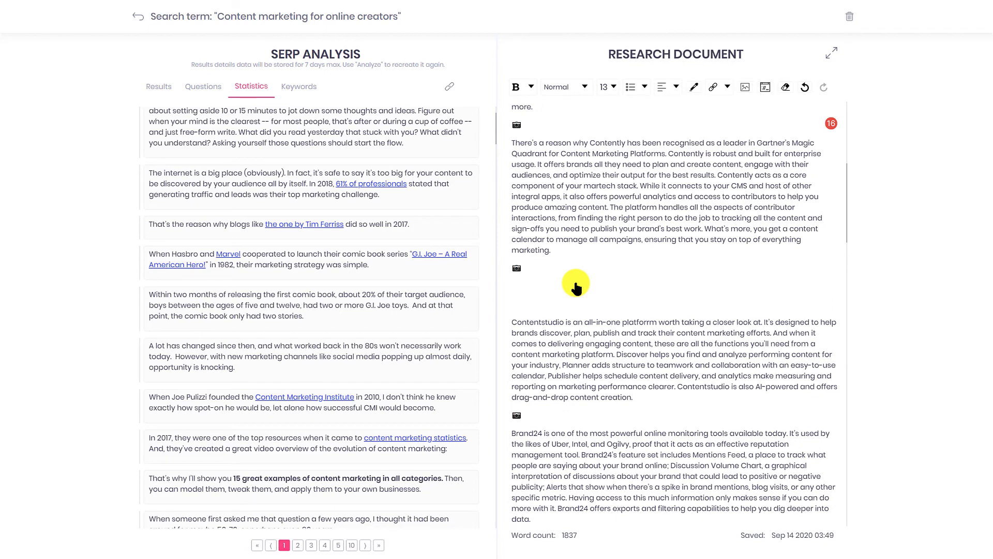
text(s)
key(Return)
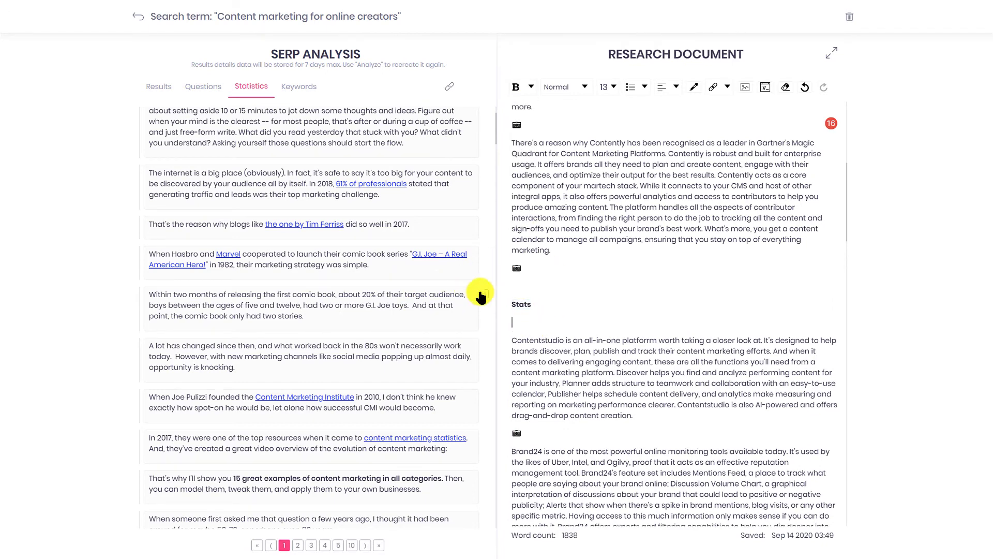
Step: Insert the 'Within two months', Joe Pulizzi and one more statistic paragraph under Stats
click(481, 294)
scroll(479, 326, down, 2)
click(480, 314)
scroll(466, 341, down, 4)
scroll(455, 311, down, 2)
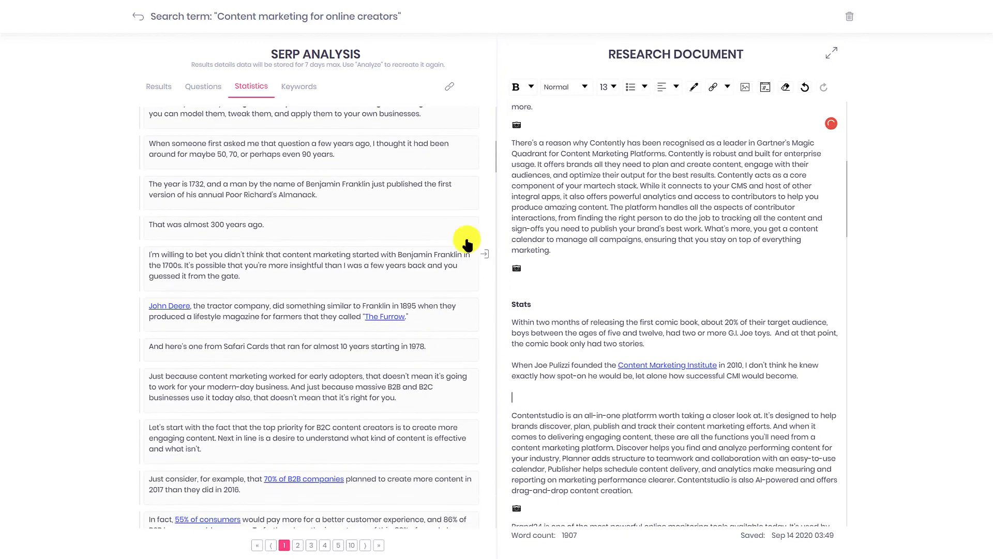
click(483, 251)
scroll(388, 222, up, 3)
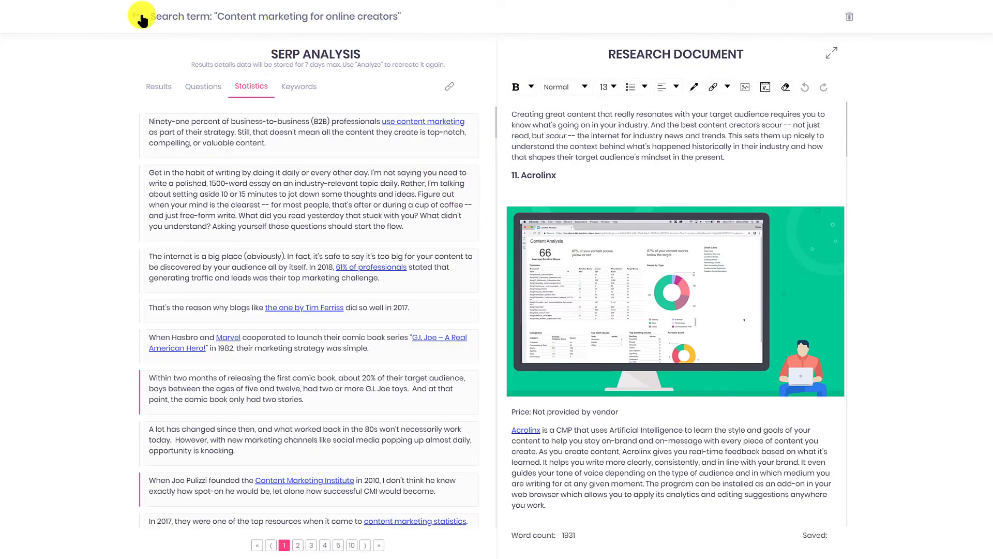
Step: Return to the research documents list and scroll through the research doc
click(139, 16)
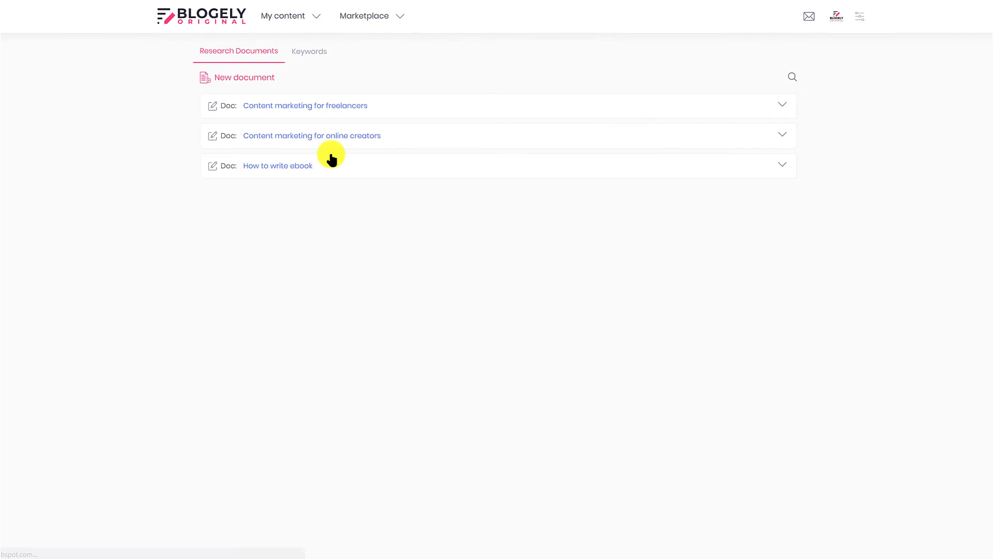
scroll(727, 274, down, 3)
scroll(726, 270, down, 3)
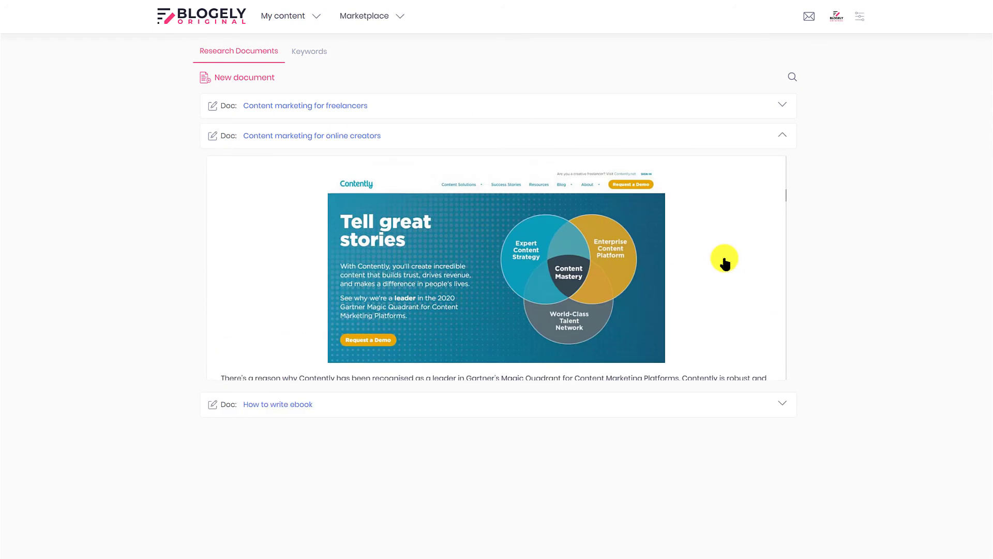
scroll(725, 264, down, 3)
scroll(724, 261, down, 3)
scroll(724, 261, down, 3)
scroll(724, 261, down, 3)
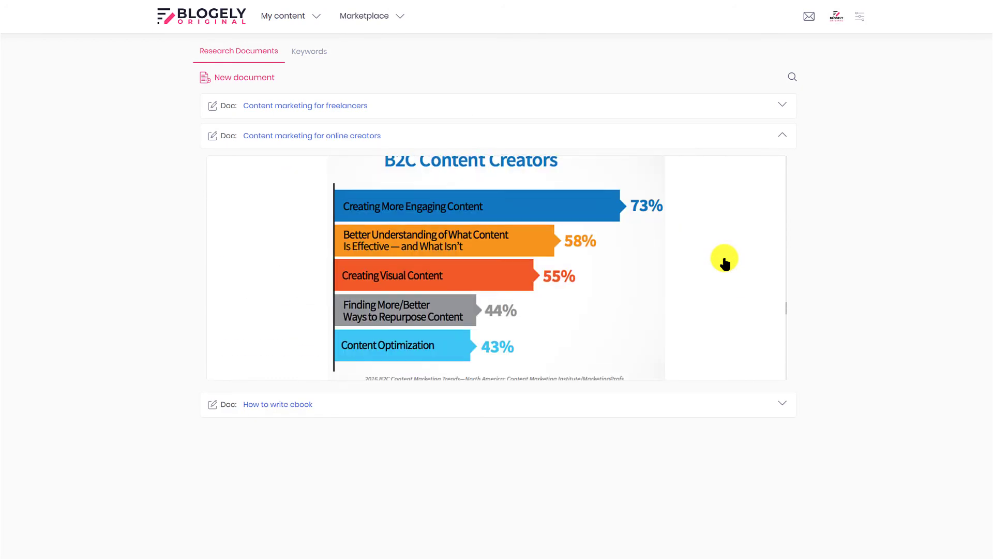
scroll(724, 261, down, 3)
scroll(725, 263, down, 3)
scroll(724, 263, down, 3)
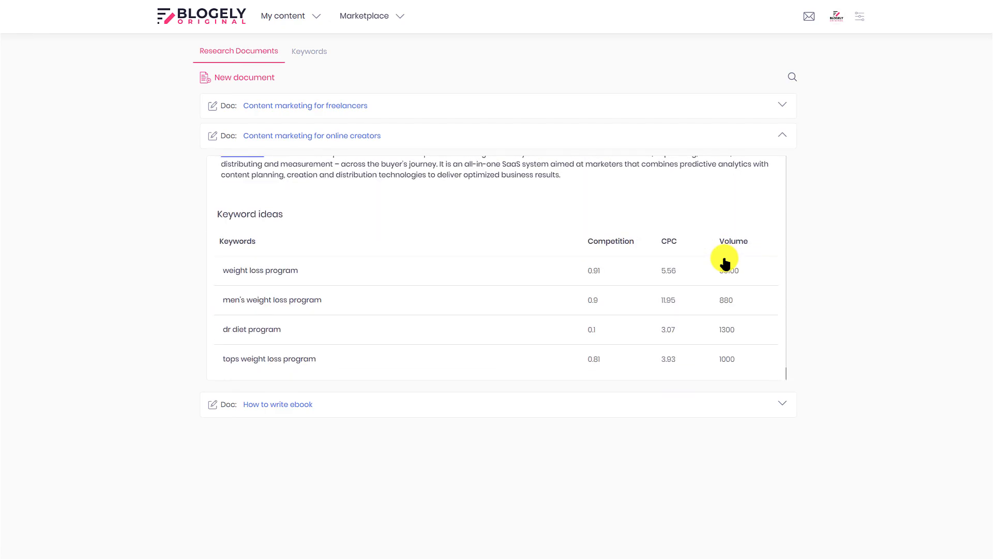
scroll(725, 263, up, 4)
scroll(724, 263, down, 3)
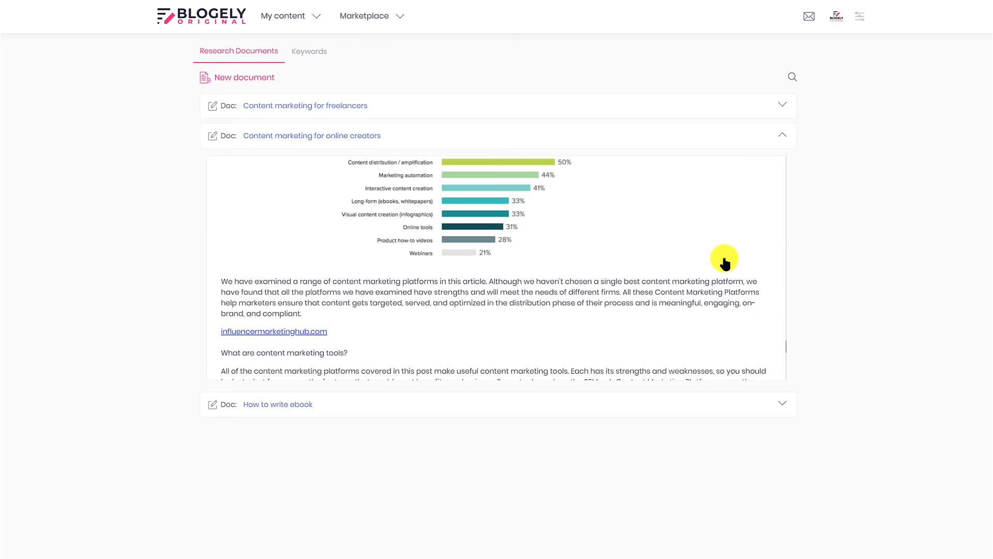
Step: Open the '30 Best Website Contact Us Page Examples' article's contact-page examples block
click(211, 136)
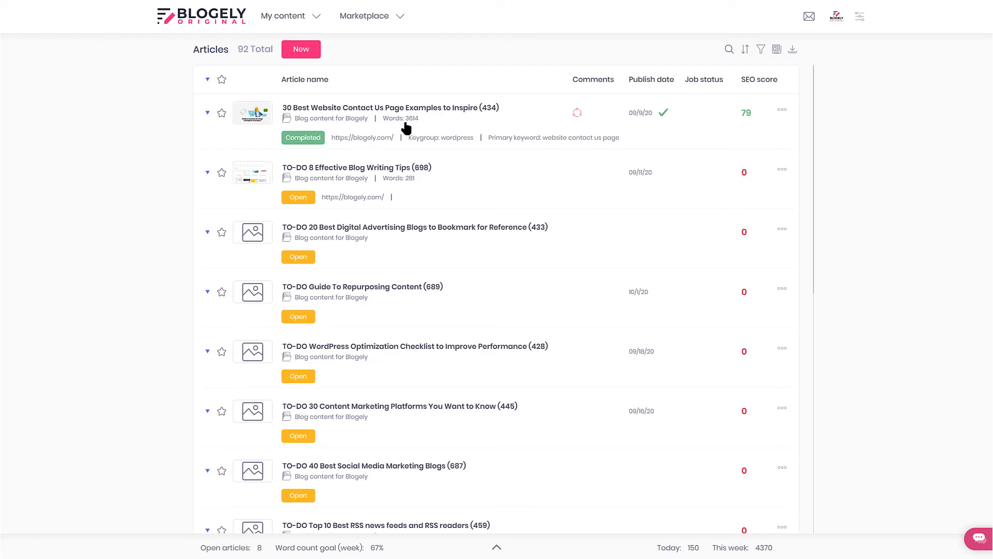
click(406, 129)
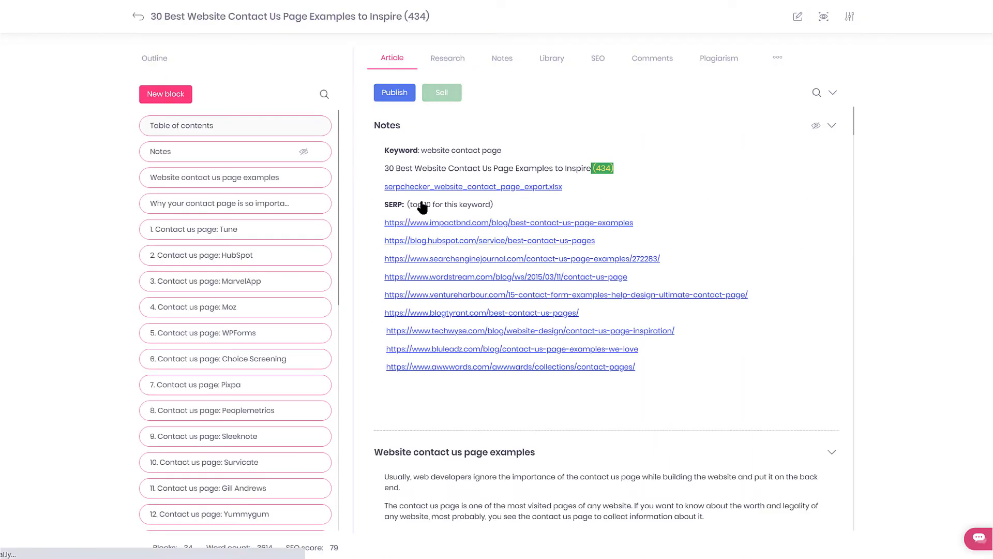
scroll(548, 315, down, 5)
scroll(561, 233, down, 1)
click(562, 233)
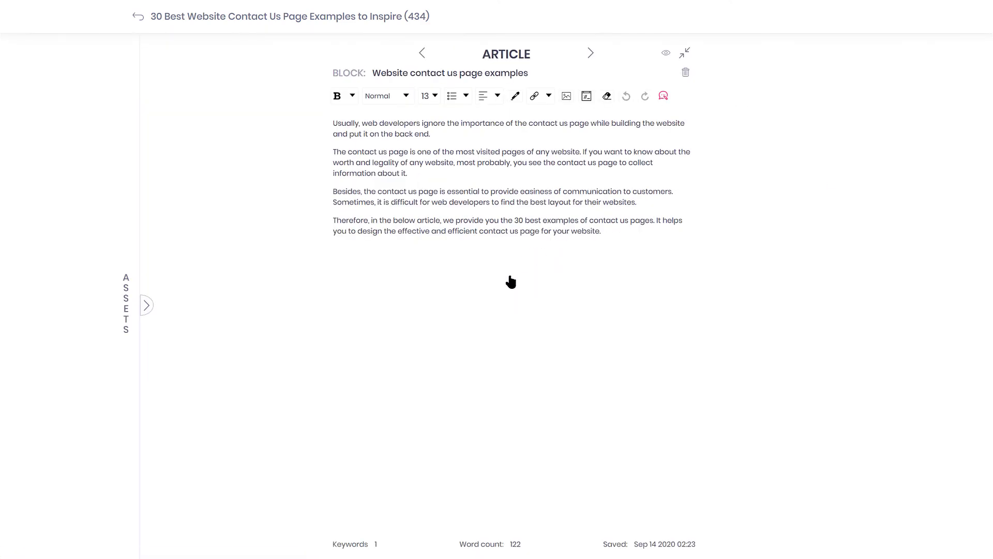
Step: From the online creators research doc in Assets, drop the Contently paragraph into its own article paragraph
click(324, 545)
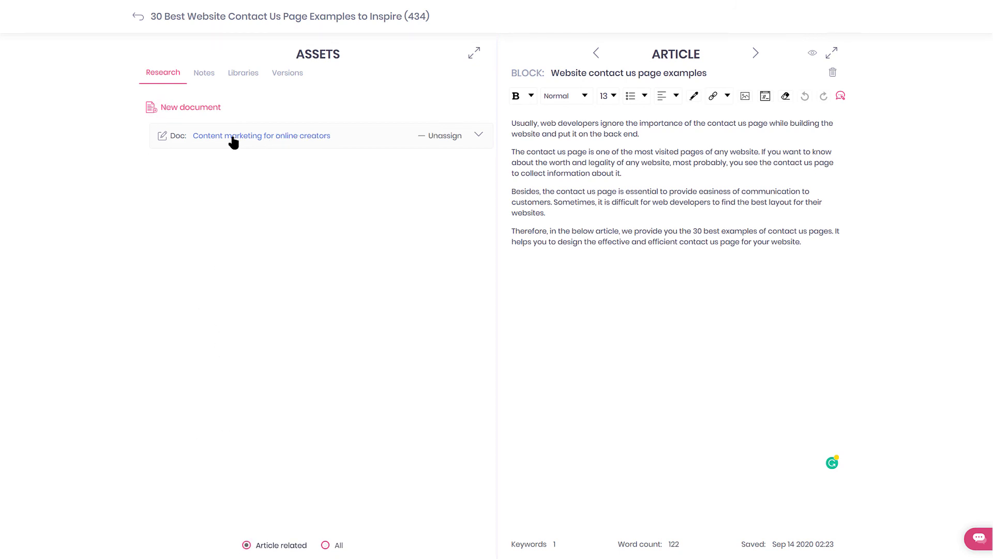
click(231, 137)
scroll(383, 268, down, 5)
scroll(388, 269, down, 5)
scroll(389, 271, down, 5)
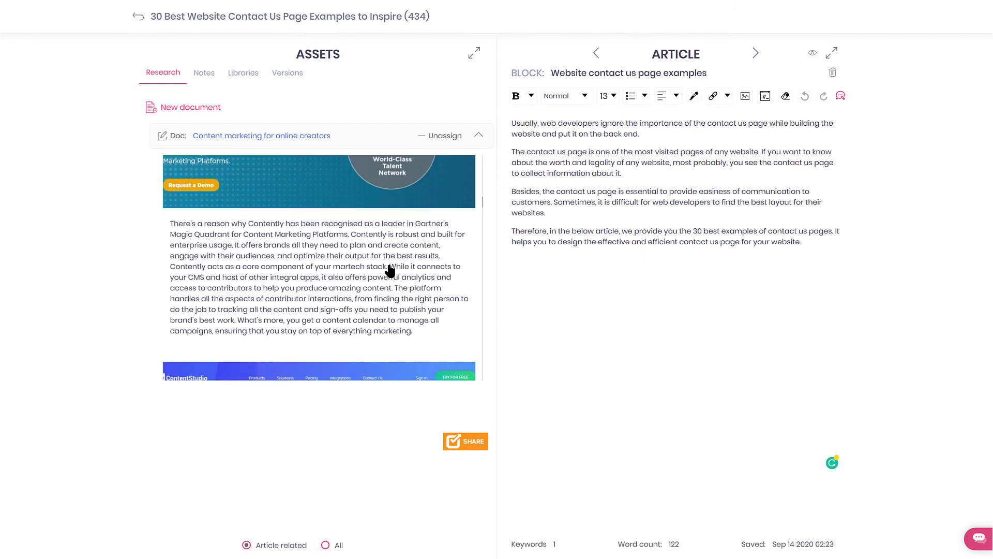
mouse_move(203, 197)
mouse_down()
mouse_move(441, 206)
mouse_move(766, 290)
mouse_up()
click(806, 242)
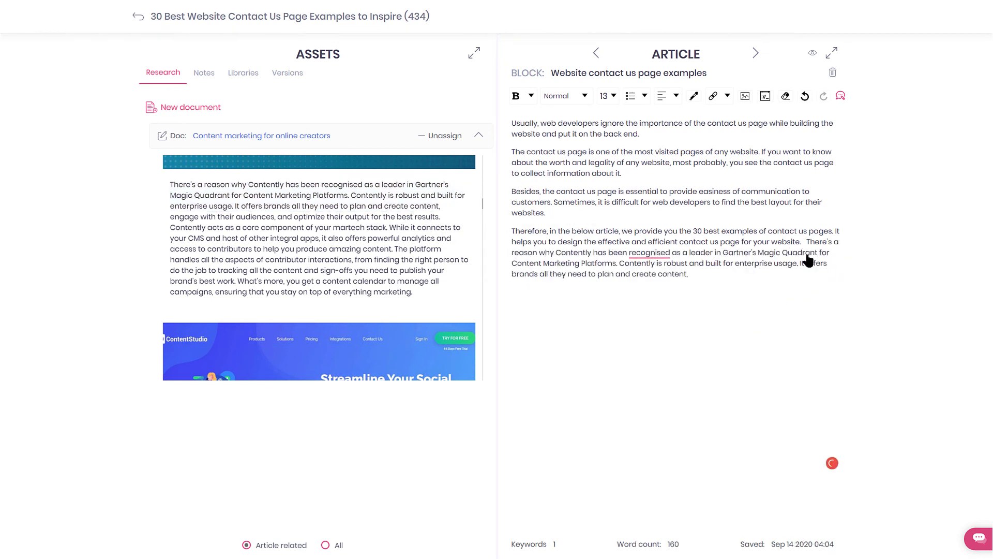
key(Return)
key(Return)
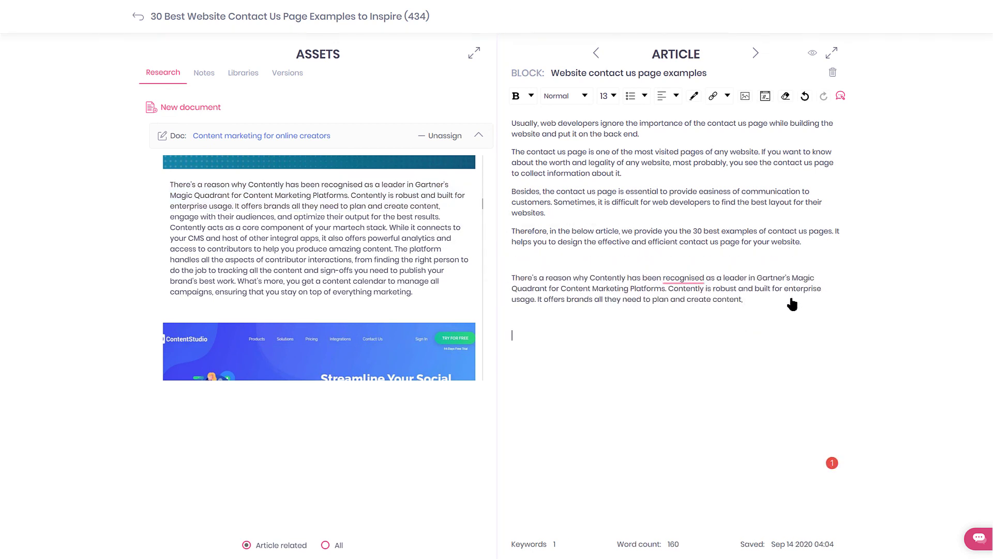
Step: Add the 1732 Benjamin Franklin paragraph and the opening Contentstudio sentences
scroll(328, 273, down, 5)
drag(171, 288, 359, 305)
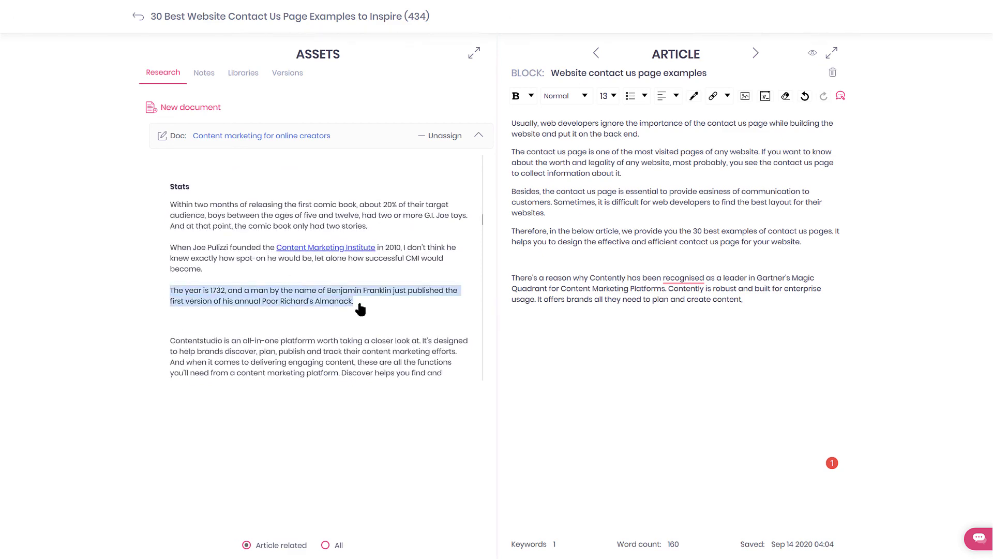
drag(563, 322, 565, 323)
scroll(224, 257, down, 3)
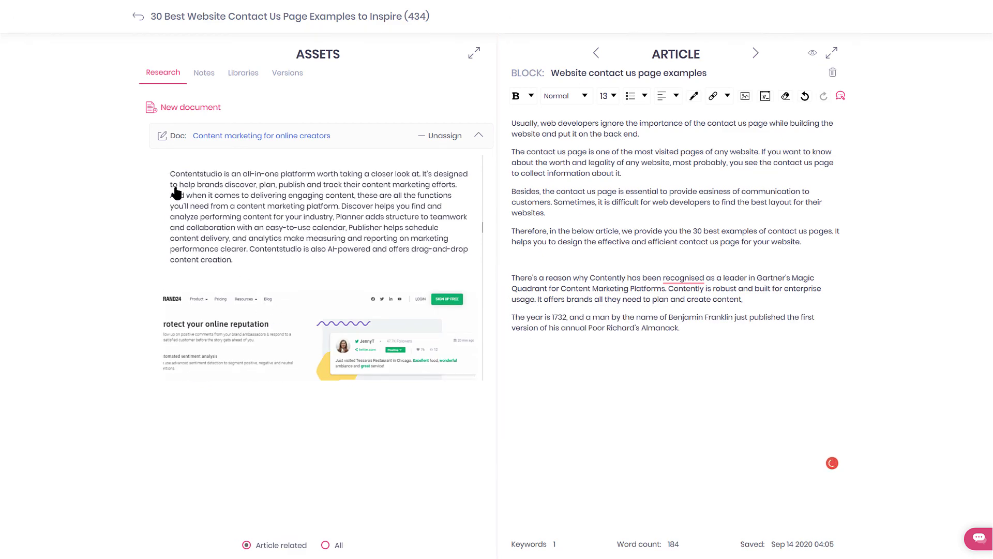
mouse_move(165, 179)
mouse_down()
mouse_move(344, 212)
mouse_move(513, 261)
mouse_up()
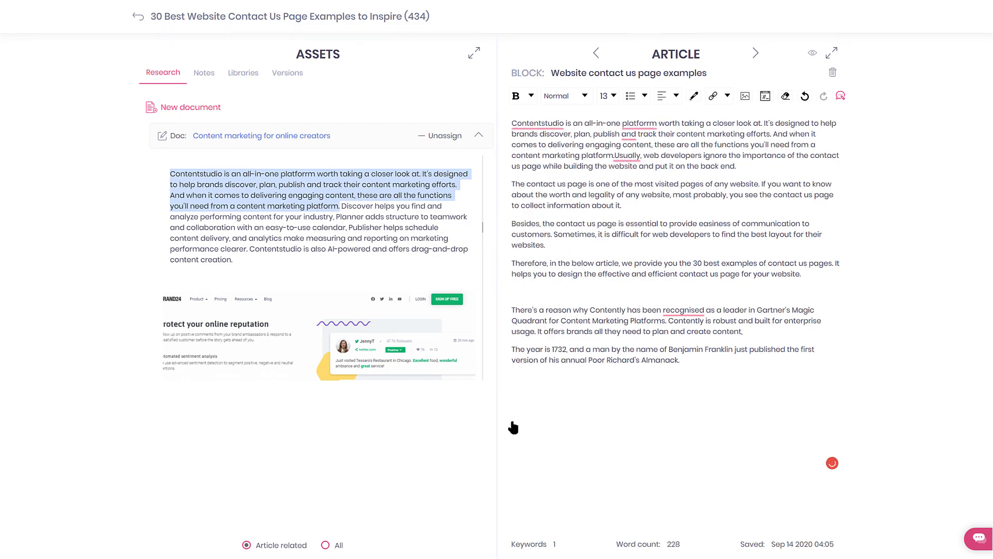